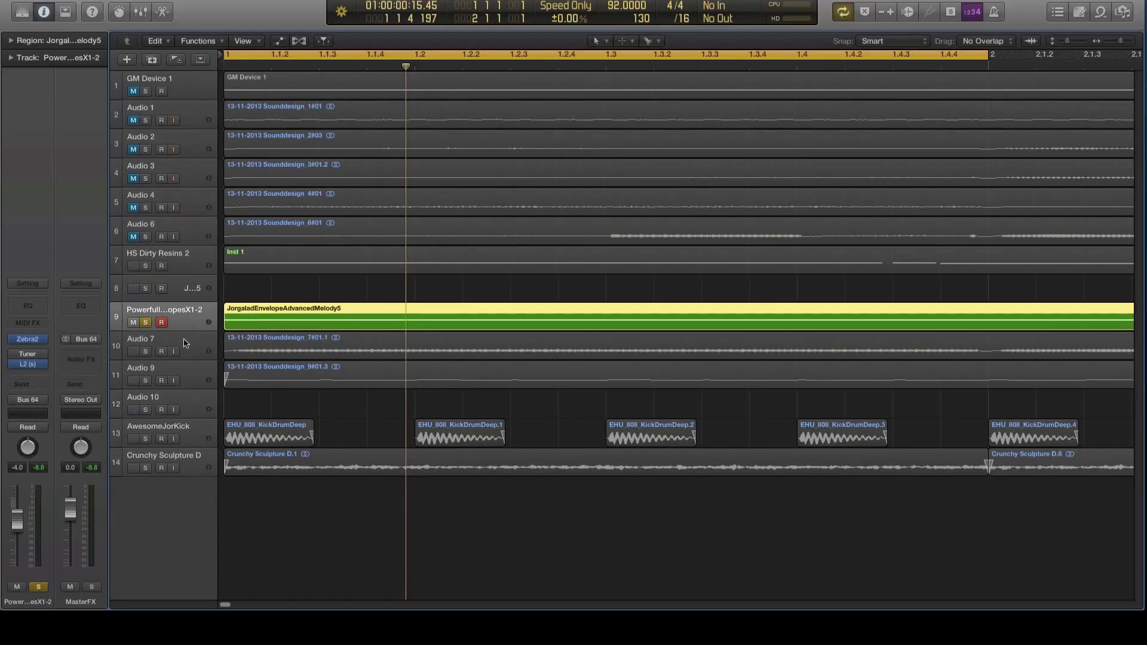
Step: Enlarge track 9 and play the melody region while viewing its notes in the Piano Roll
{"action": "mouse_move", "coordinate": [45, 344]}
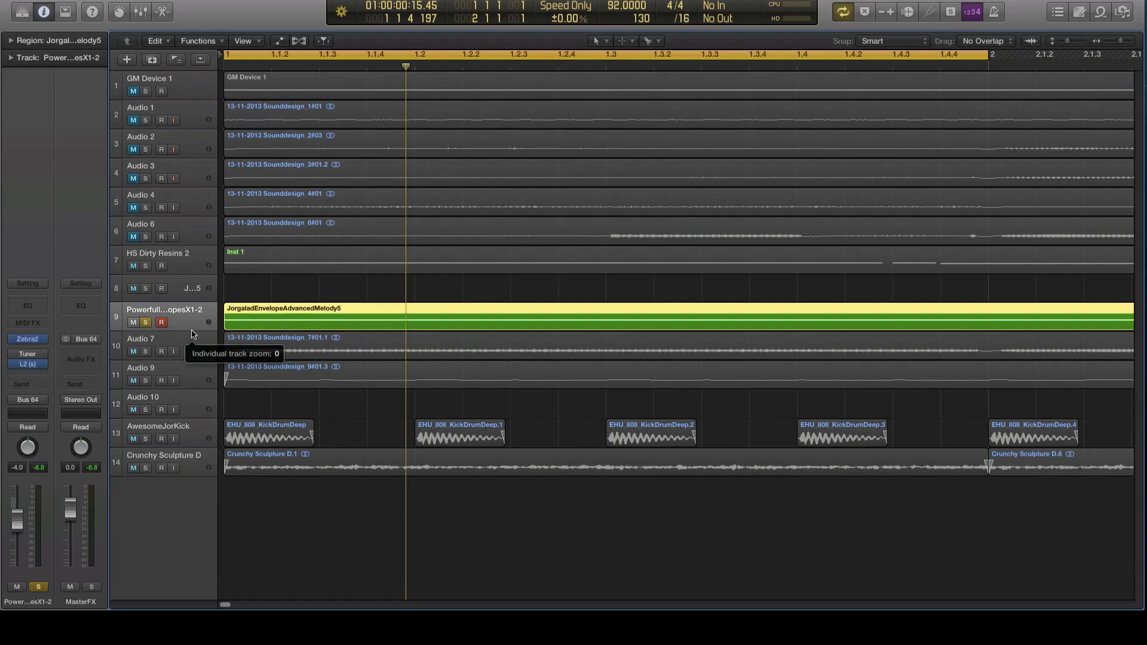
{"action": "left_click_drag", "start_coordinate": [192, 331], "coordinate": [193, 349]}
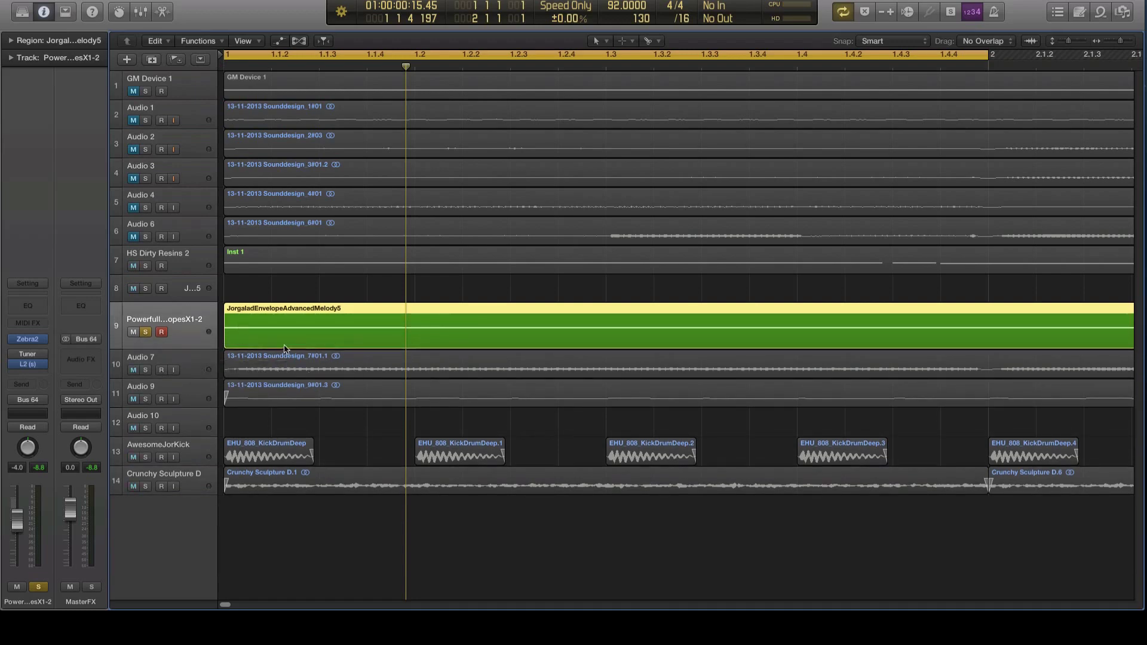
{"action": "key", "text": "space"}
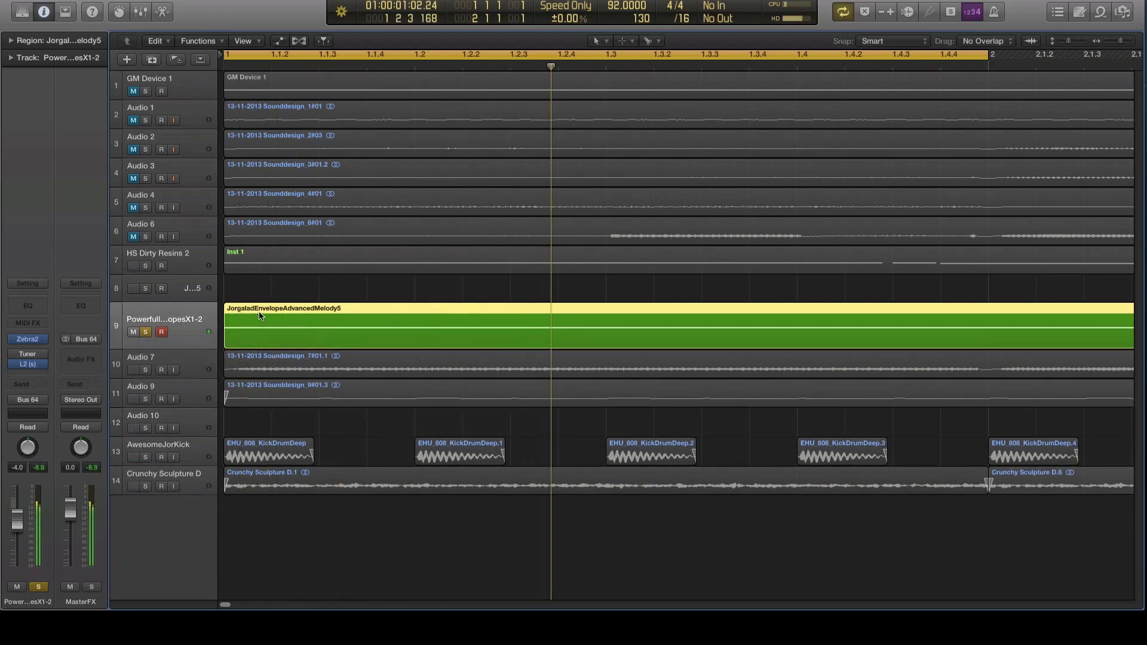
{"action": "double_click", "coordinate": [238, 311]}
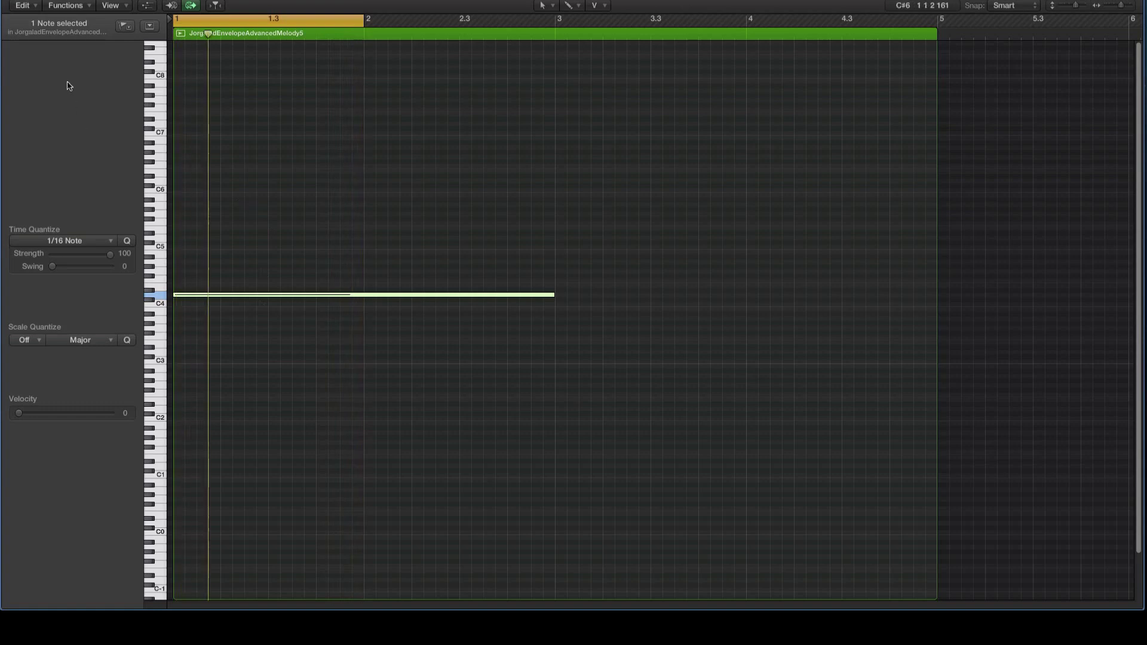
{"action": "key", "text": "space"}
{"action": "key", "text": "super+w"}
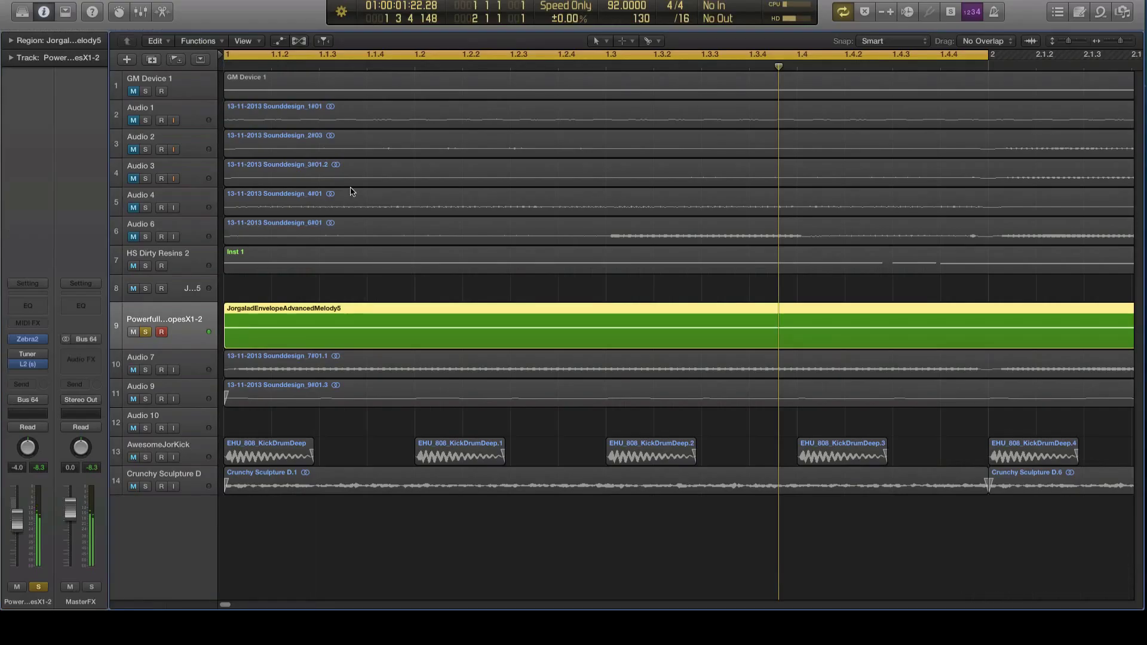
Step: Open Zebra2, review the MSEG1, MSEG2 and MSEG3 envelope shapes, then show the ModMatrix
{"action": "left_click", "coordinate": [28, 344]}
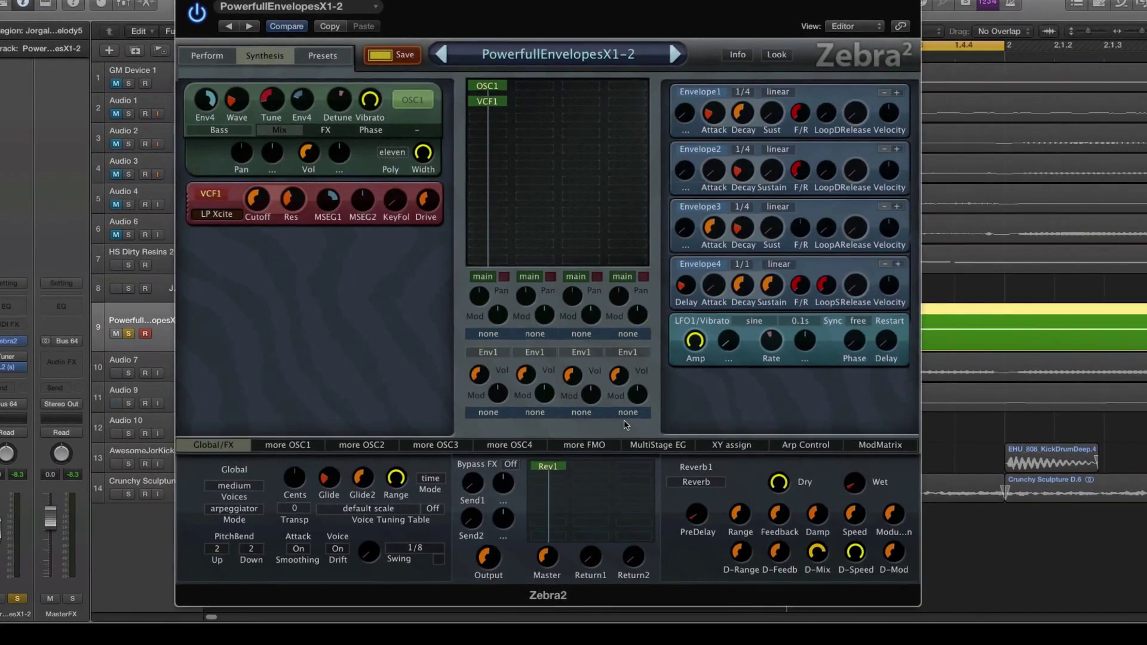
{"action": "left_click", "coordinate": [666, 448]}
{"action": "left_click", "coordinate": [483, 574]}
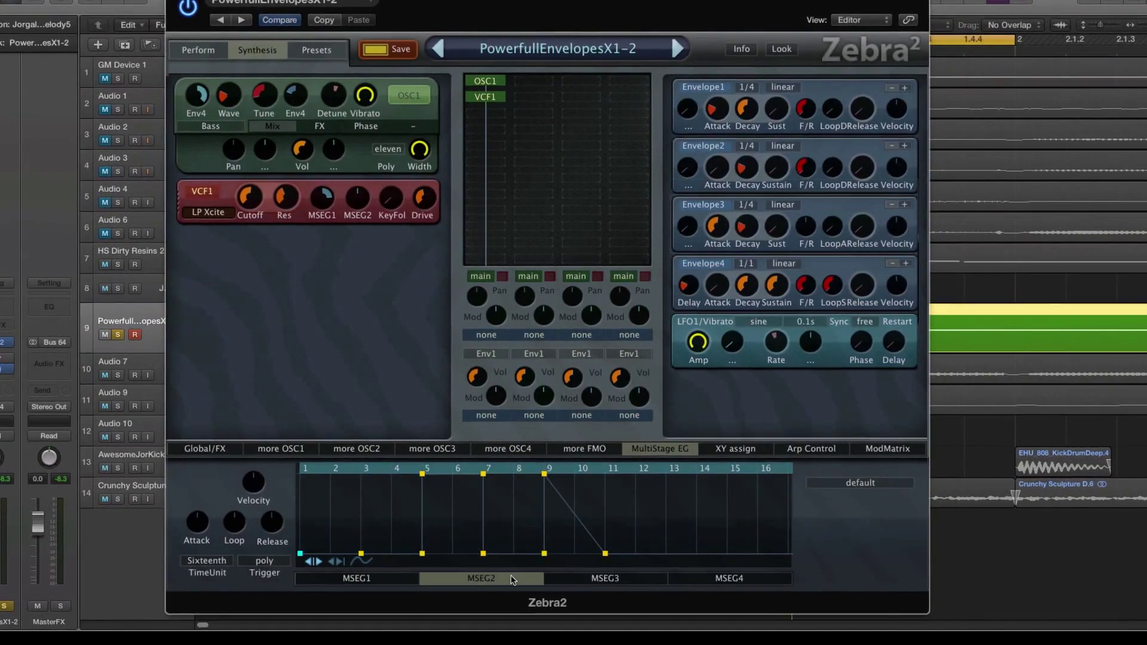
{"action": "left_click", "coordinate": [605, 574]}
{"action": "left_click", "coordinate": [485, 578]}
{"action": "left_click", "coordinate": [354, 581]}
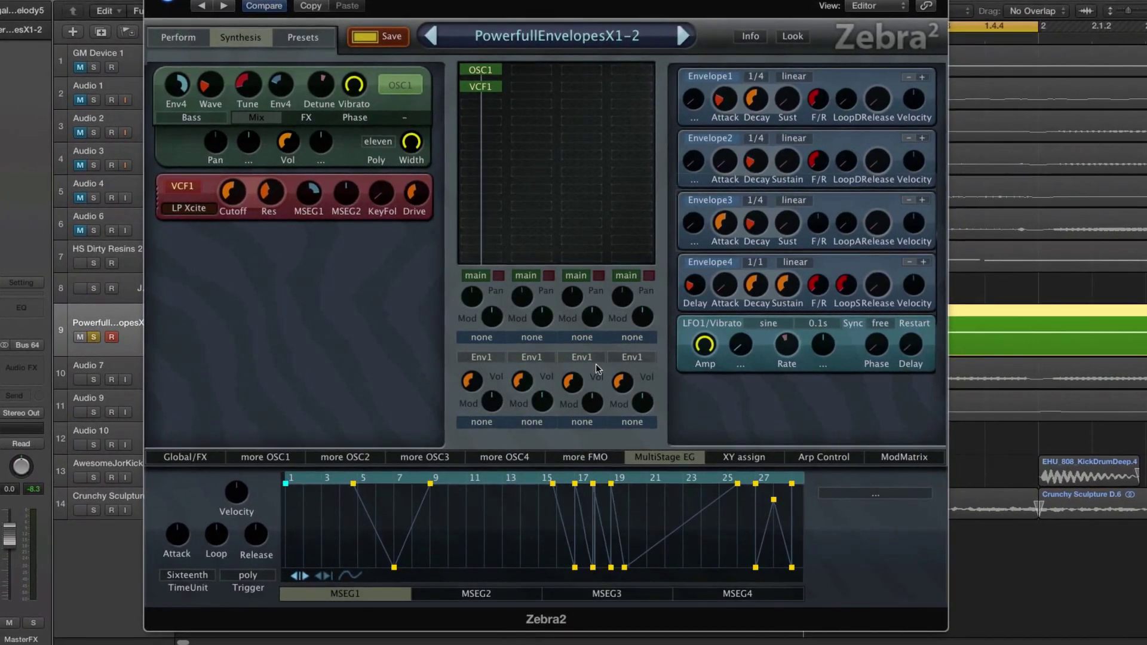
{"action": "left_click", "coordinate": [911, 460]}
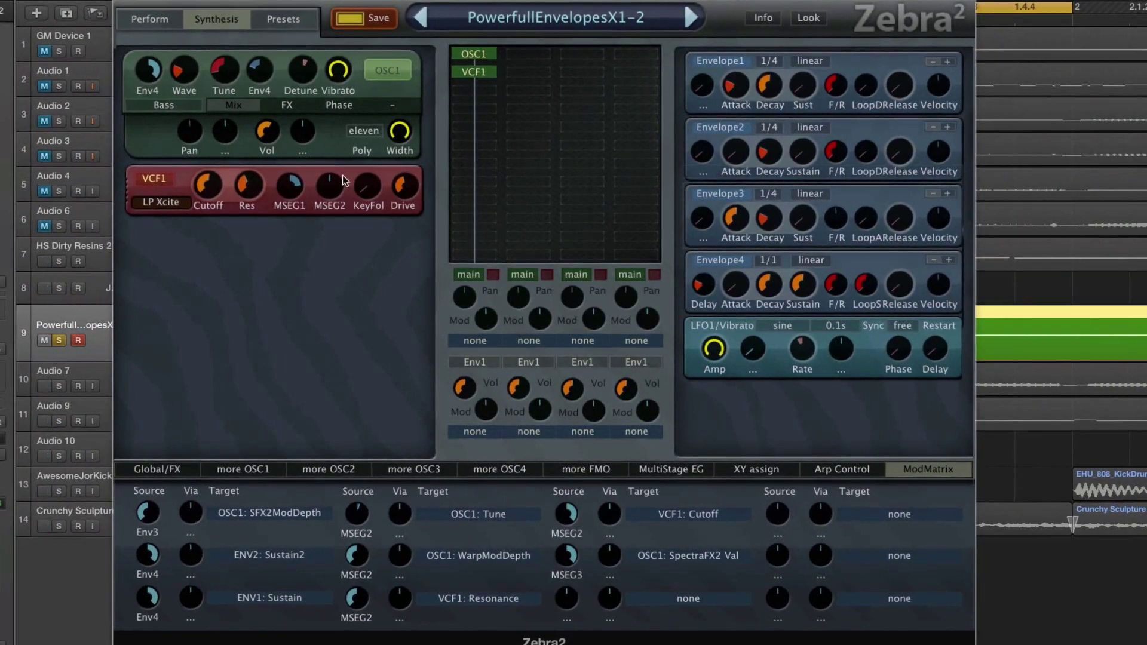
Step: Show OSC1's FX phase settings, switch off VCF1 and raise OSC1 volume to 65.50
{"action": "left_click", "coordinate": [291, 107]}
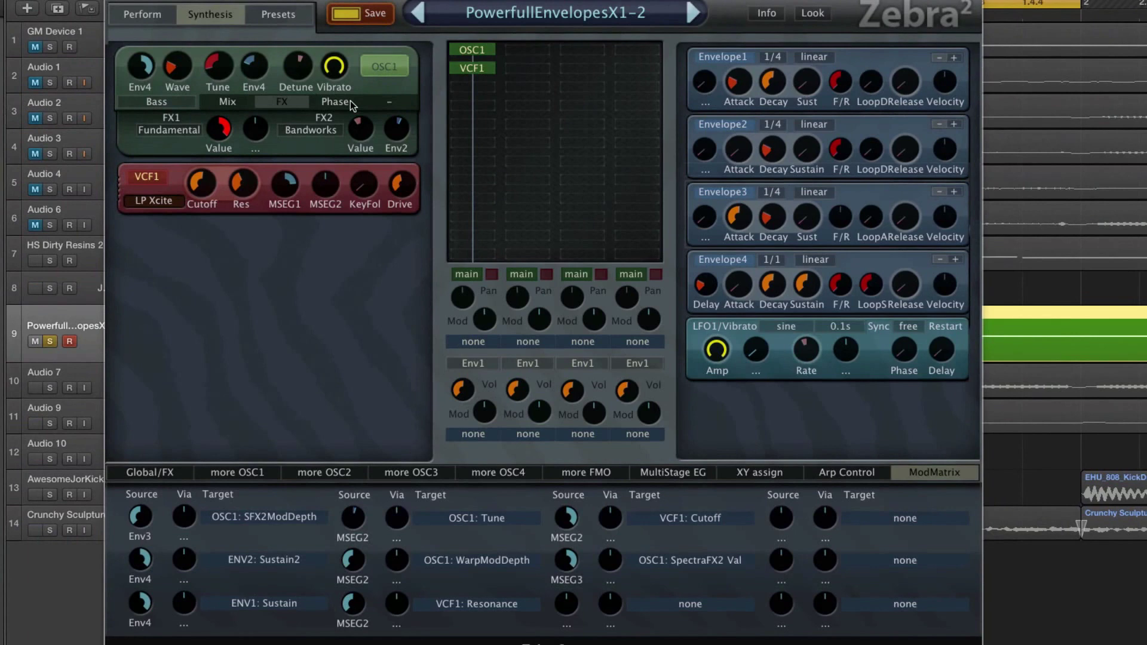
{"action": "left_click", "coordinate": [350, 102]}
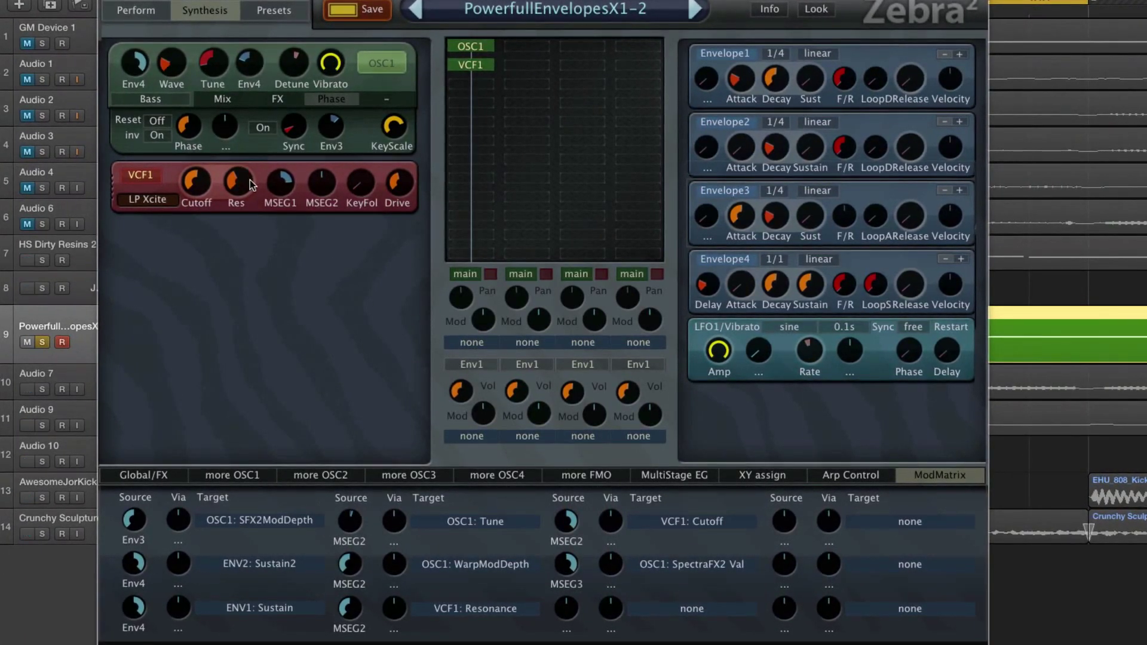
{"action": "left_click", "coordinate": [475, 64]}
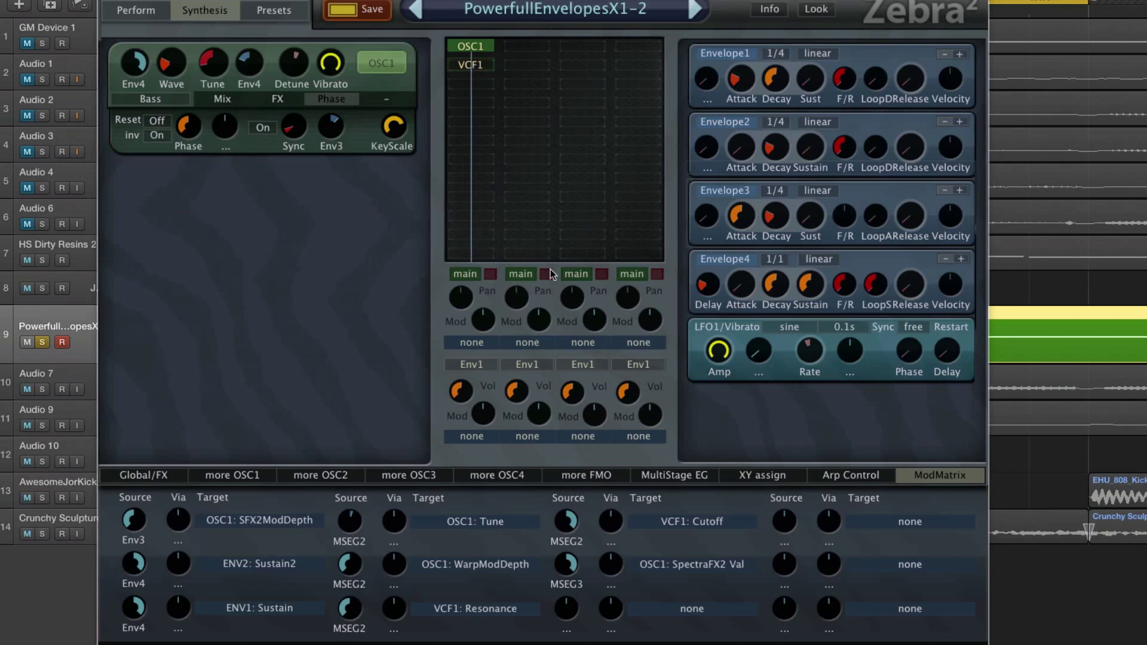
{"action": "left_click_drag", "start_coordinate": [461, 392], "coordinate": [459, 350]}
{"action": "left_click", "coordinate": [779, 53]}
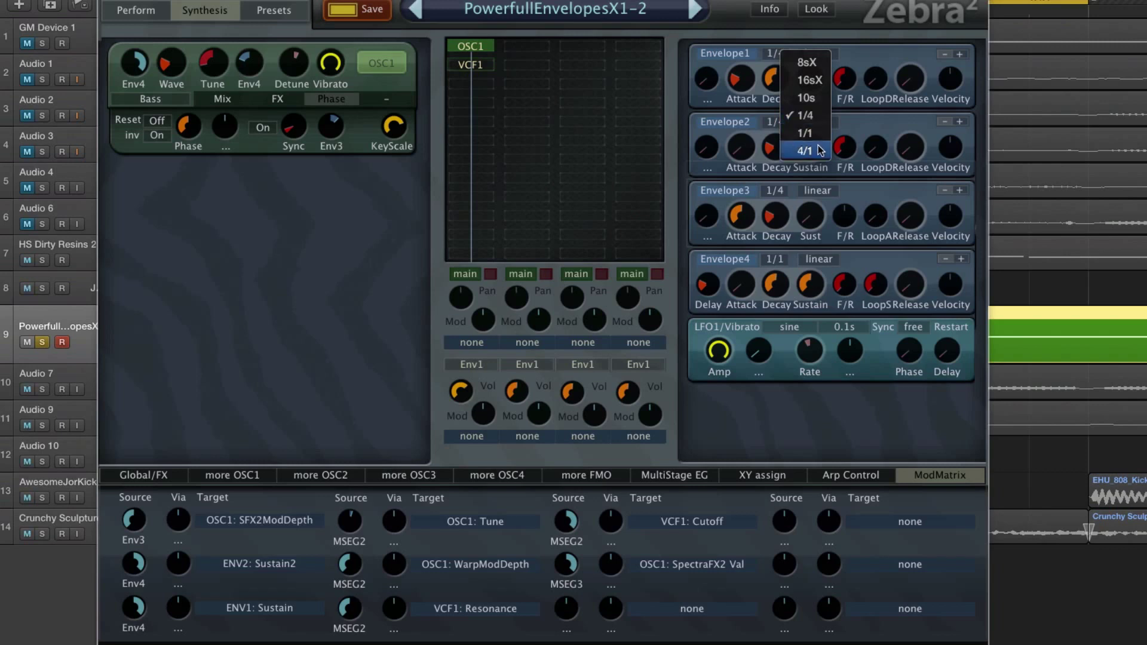
Step: Keep Envelope1 at 1/4 and add an OSC2 oscillator beside OSC1 in the grid
{"action": "left_click", "coordinate": [499, 90]}
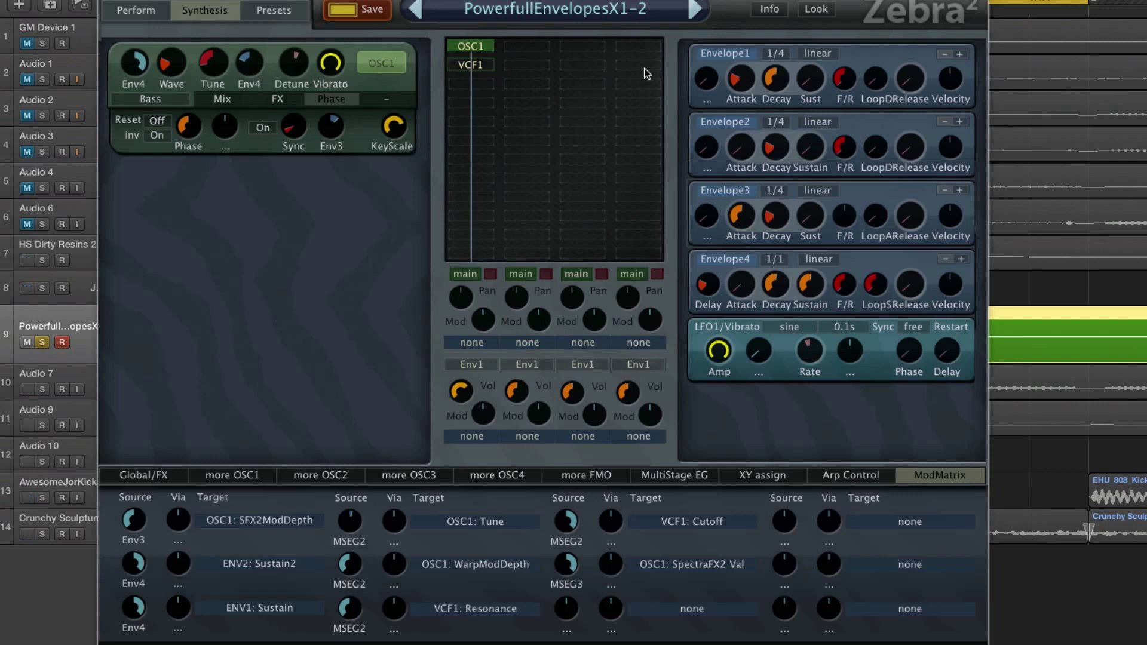
{"action": "left_click", "coordinate": [532, 58]}
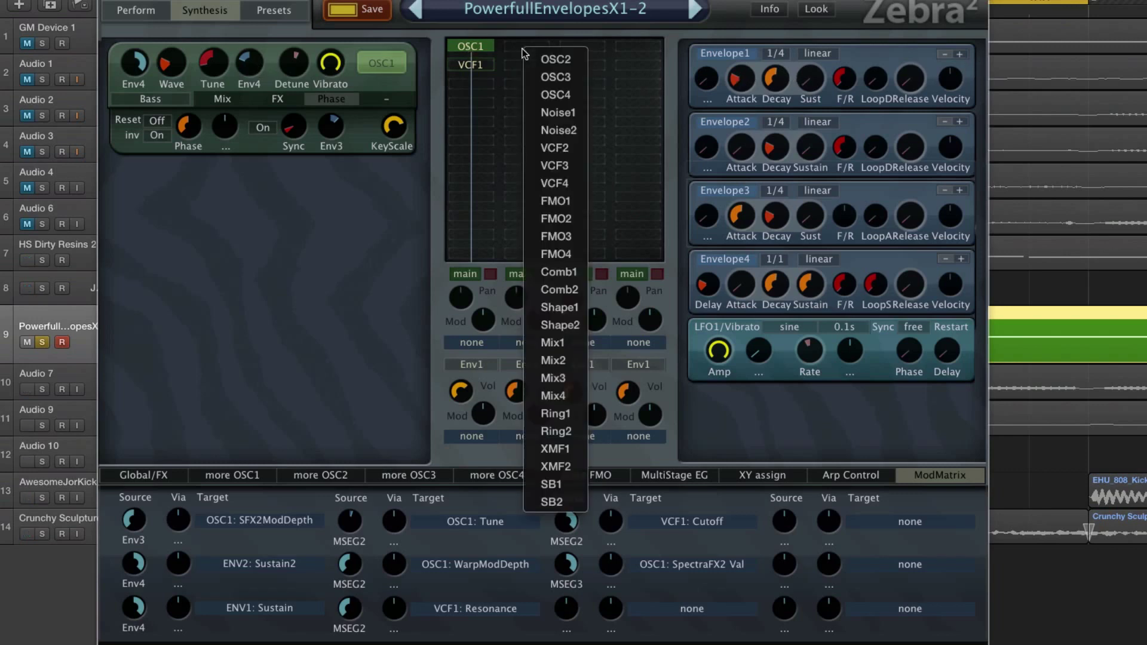
{"action": "left_click", "coordinate": [479, 43]}
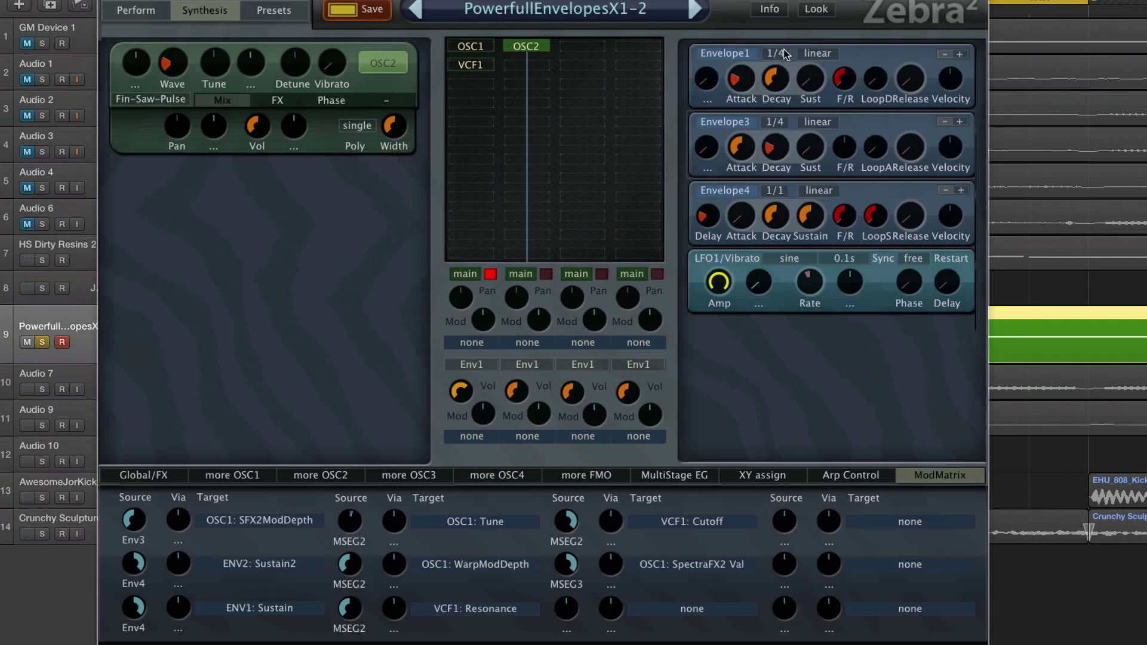
Step: Turn Envelope1's Decay knob down to 42.00
{"action": "mouse_move", "coordinate": [748, 82]}
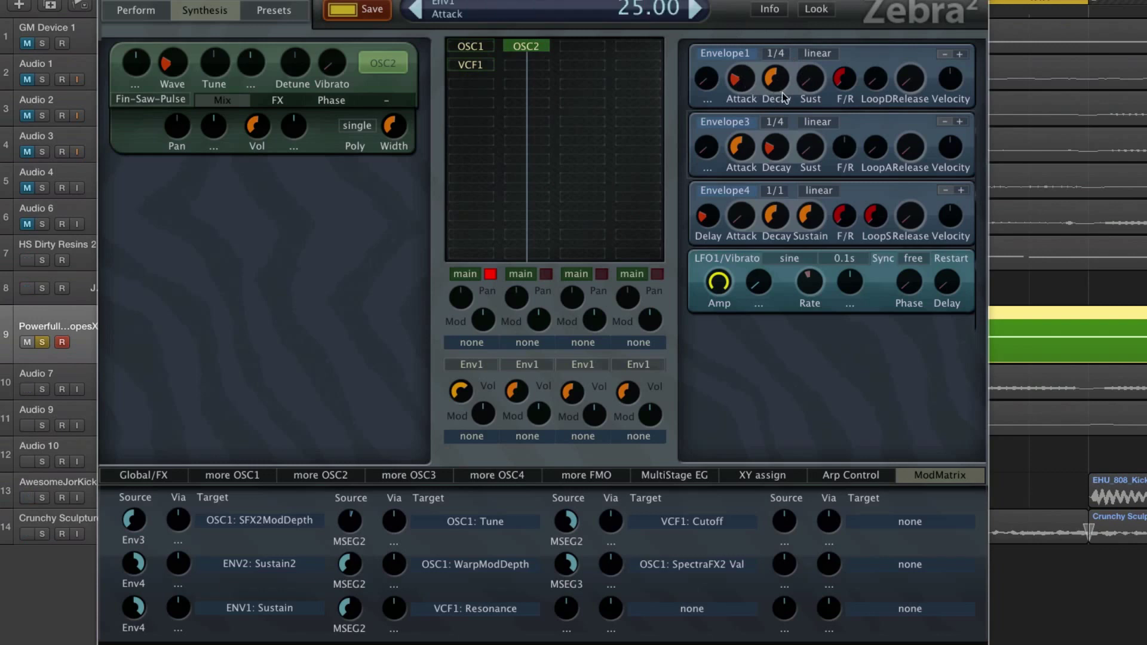
{"action": "left_click_drag", "start_coordinate": [778, 83], "coordinate": [791, 113]}
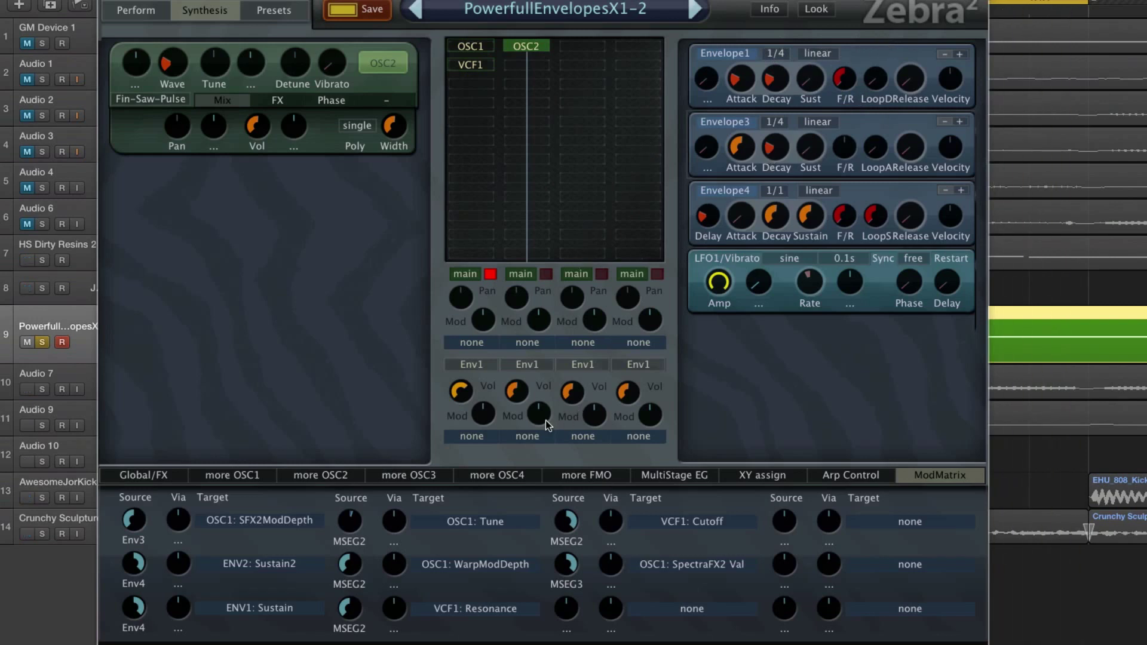
Step: Audition PP Angel Pad, PP Beauty in C and PP Decimator, then load PP D# is Good
{"action": "left_click", "coordinate": [261, 12]}
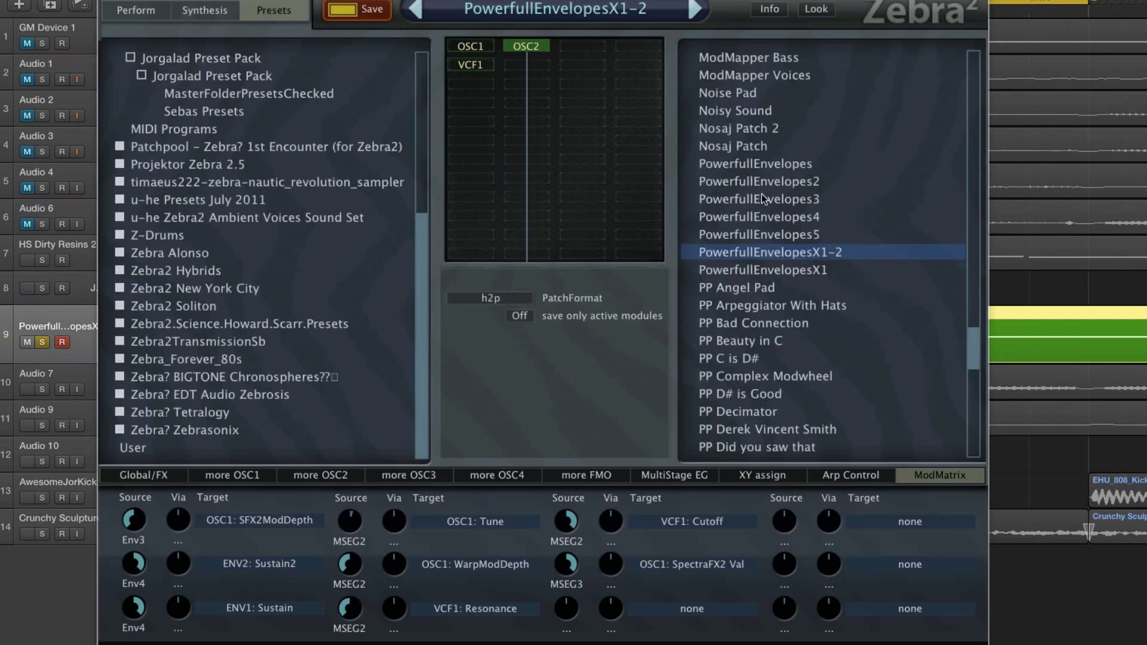
{"action": "left_click", "coordinate": [816, 289]}
{"action": "left_click", "coordinate": [771, 336]}
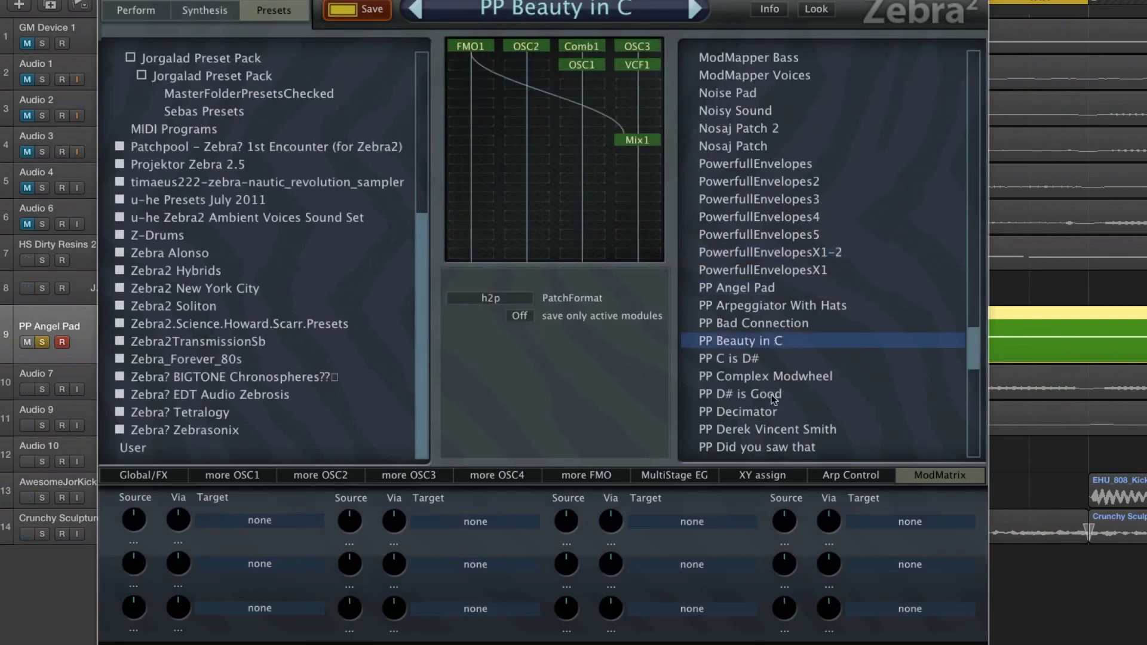
{"action": "left_click", "coordinate": [778, 403]}
{"action": "left_click", "coordinate": [783, 397]}
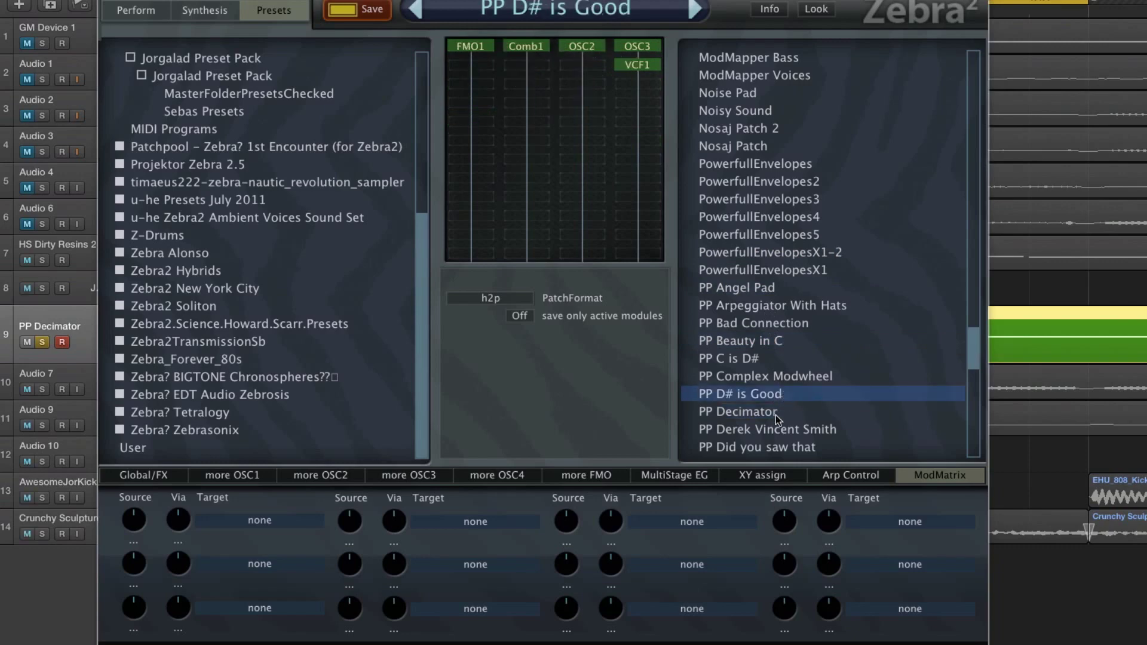
{"action": "left_click", "coordinate": [775, 413]}
{"action": "left_click", "coordinate": [793, 391]}
{"action": "left_click", "coordinate": [201, 9]}
Step: Switch off FMO1, Comb1, OSC2 and VCF1, move VCF1 under FMO1, and activate OSC3
{"action": "double_click", "coordinate": [483, 48]}
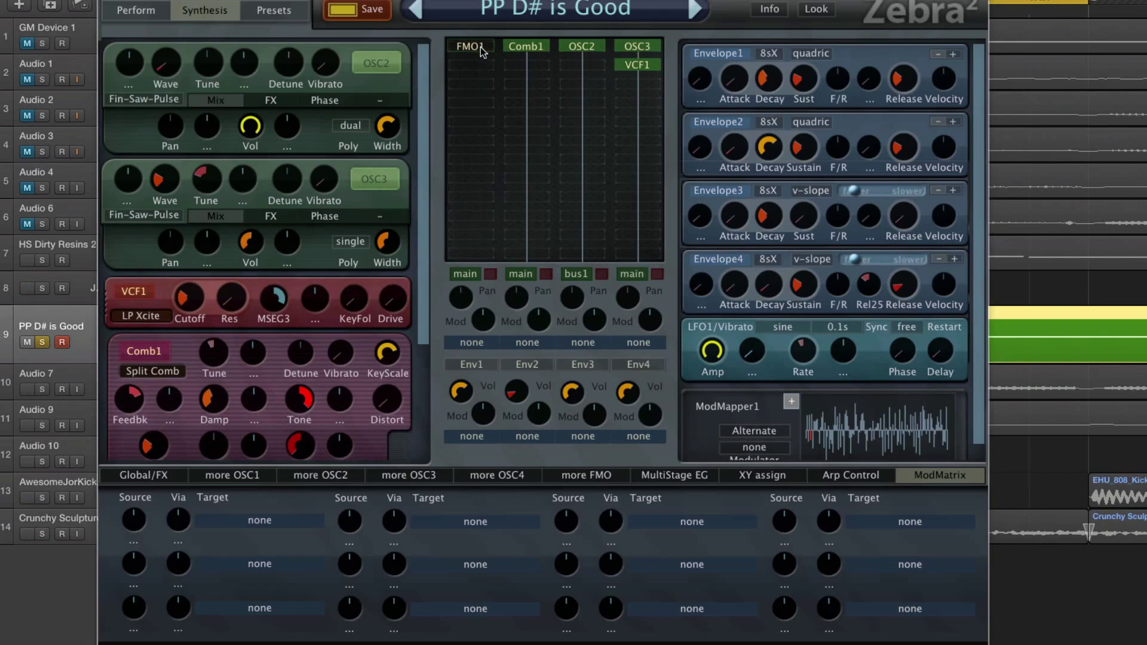
{"action": "double_click", "coordinate": [536, 48]}
{"action": "double_click", "coordinate": [574, 47]}
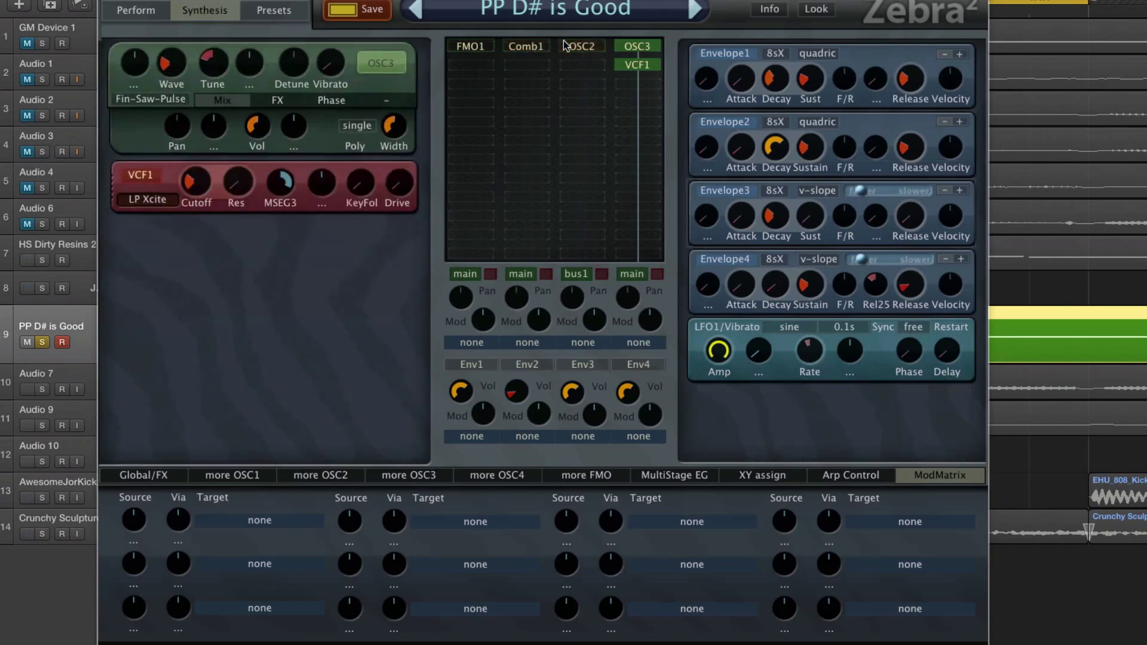
{"action": "double_click", "coordinate": [654, 48]}
{"action": "double_click", "coordinate": [647, 68]}
{"action": "left_click_drag", "start_coordinate": [647, 68], "coordinate": [442, 69]}
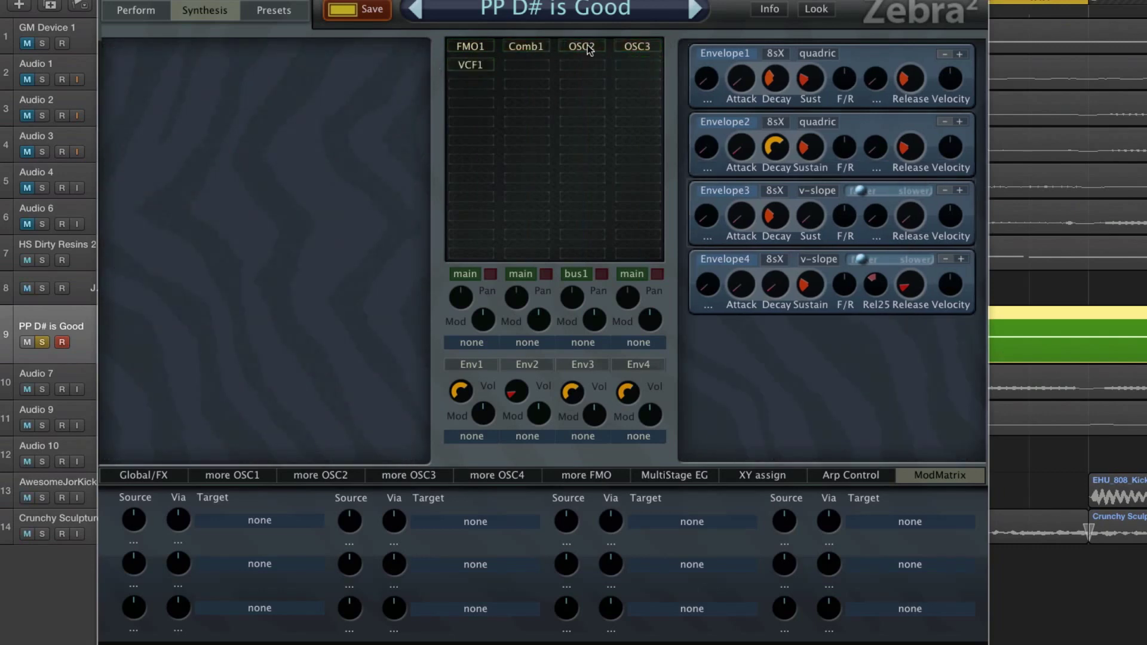
{"action": "double_click", "coordinate": [634, 46]}
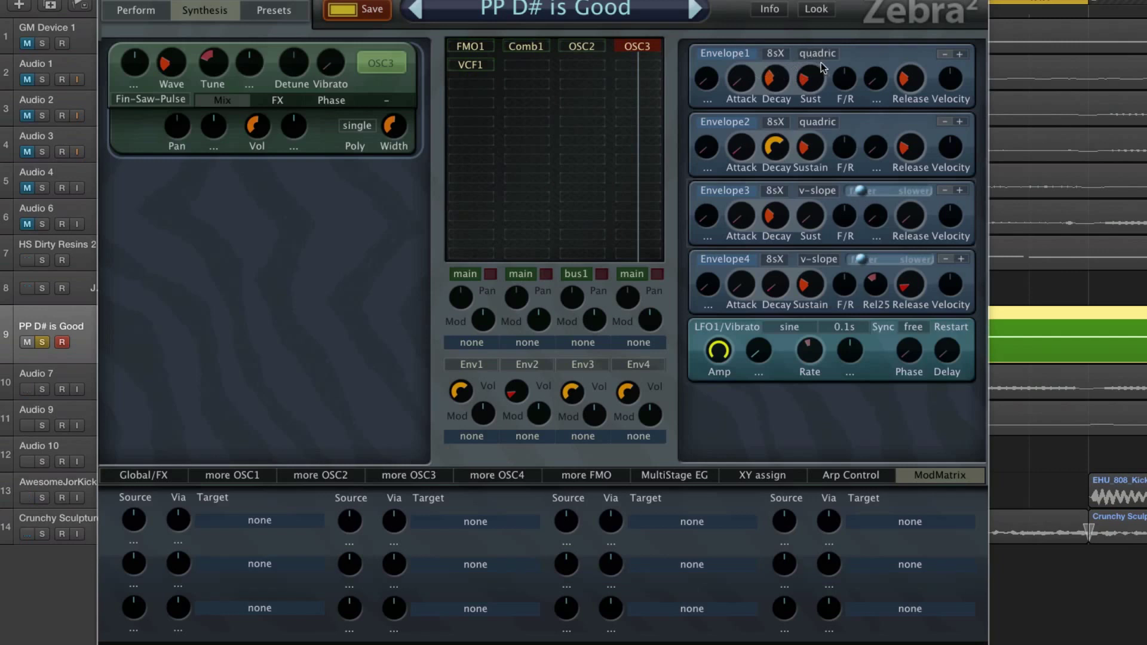
{"action": "left_click", "coordinate": [780, 53]}
Step: Sync Envelope1 to 1/4 with a linear slope and drive the fourth amp with Env1
{"action": "left_click", "coordinate": [822, 125]}
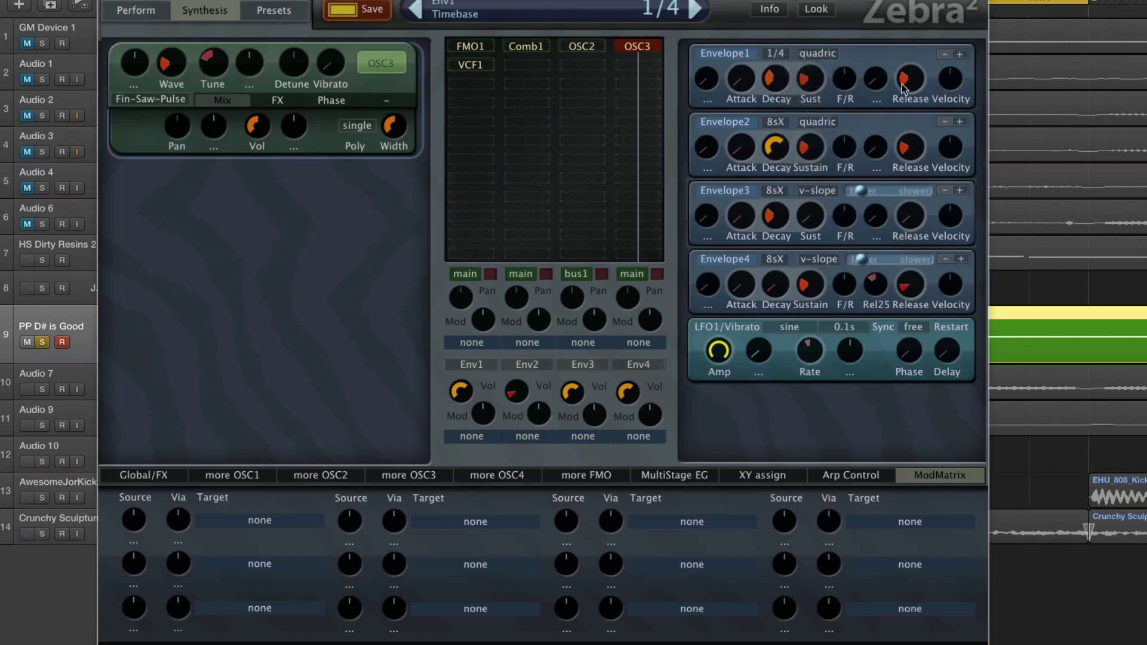
{"action": "left_click", "coordinate": [834, 54]}
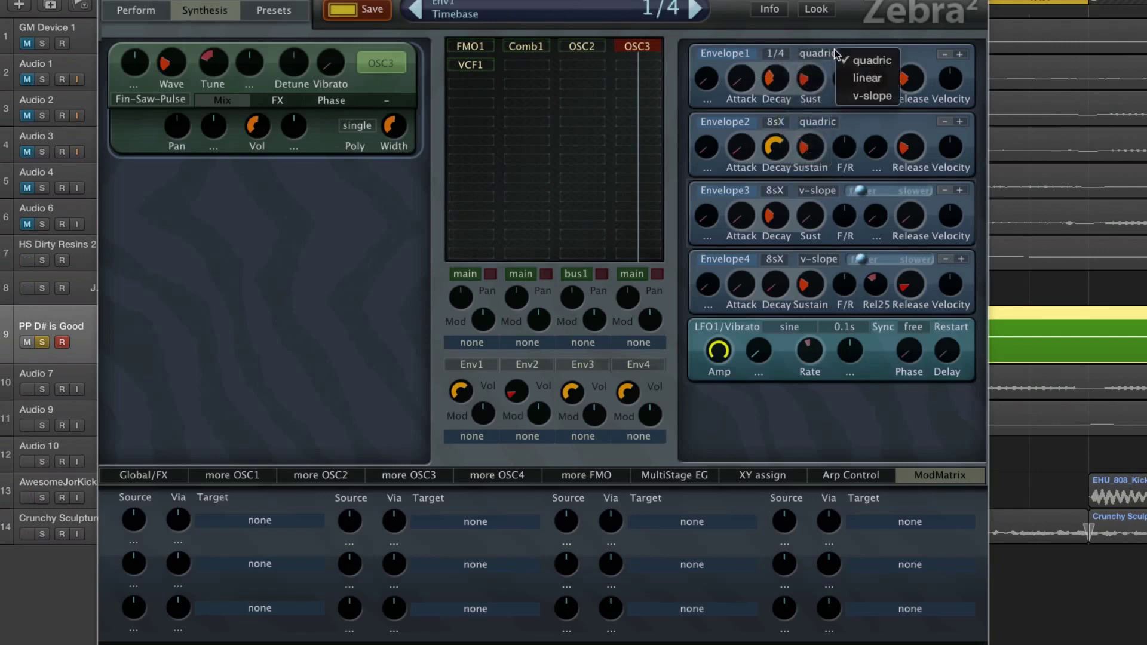
{"action": "left_click", "coordinate": [864, 80]}
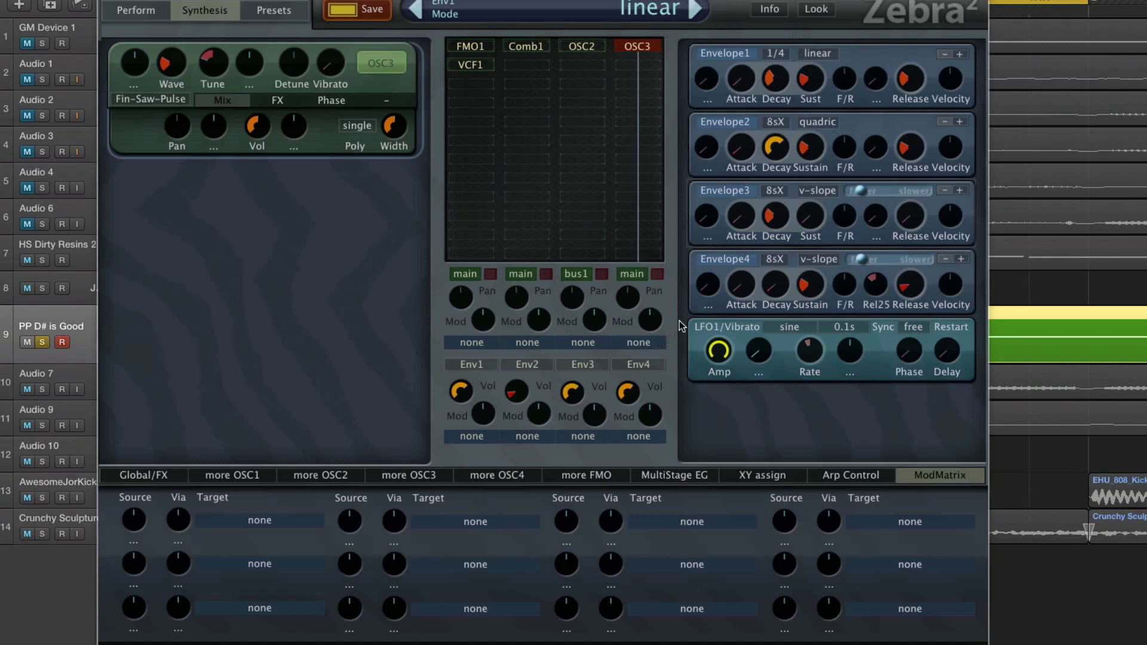
{"action": "left_click", "coordinate": [648, 367]}
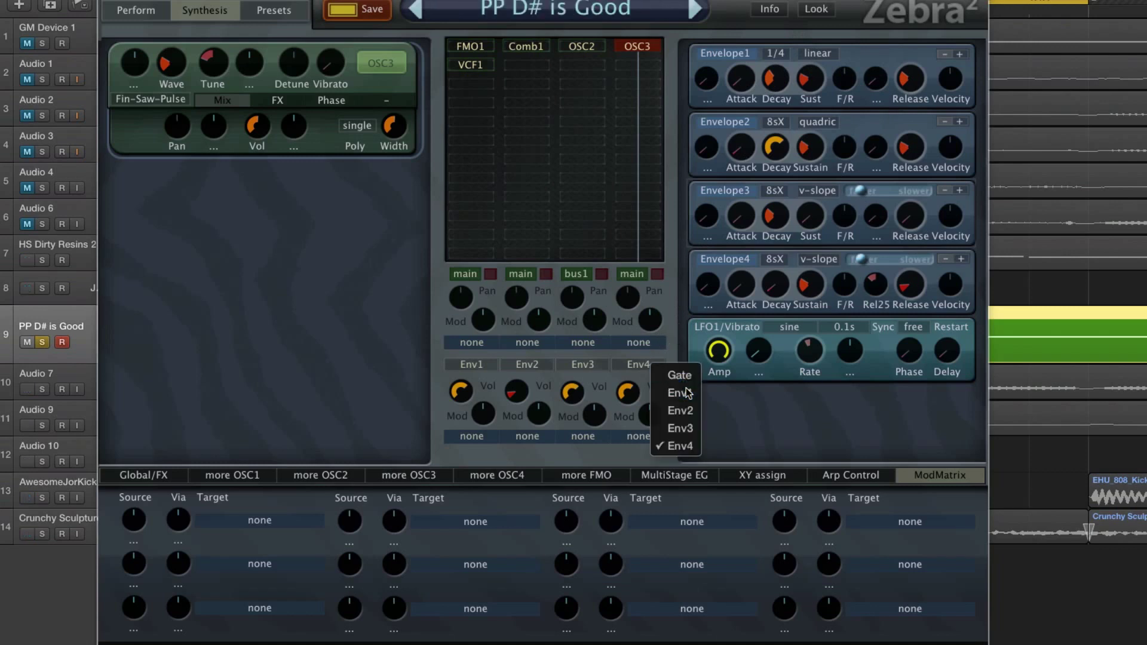
{"action": "left_click", "coordinate": [673, 393]}
Step: Review the Mix6, Rev1, EQ2 and Delay1 effects, lower Master to 67.50, and set poly mode
{"action": "mouse_move", "coordinate": [633, 389]}
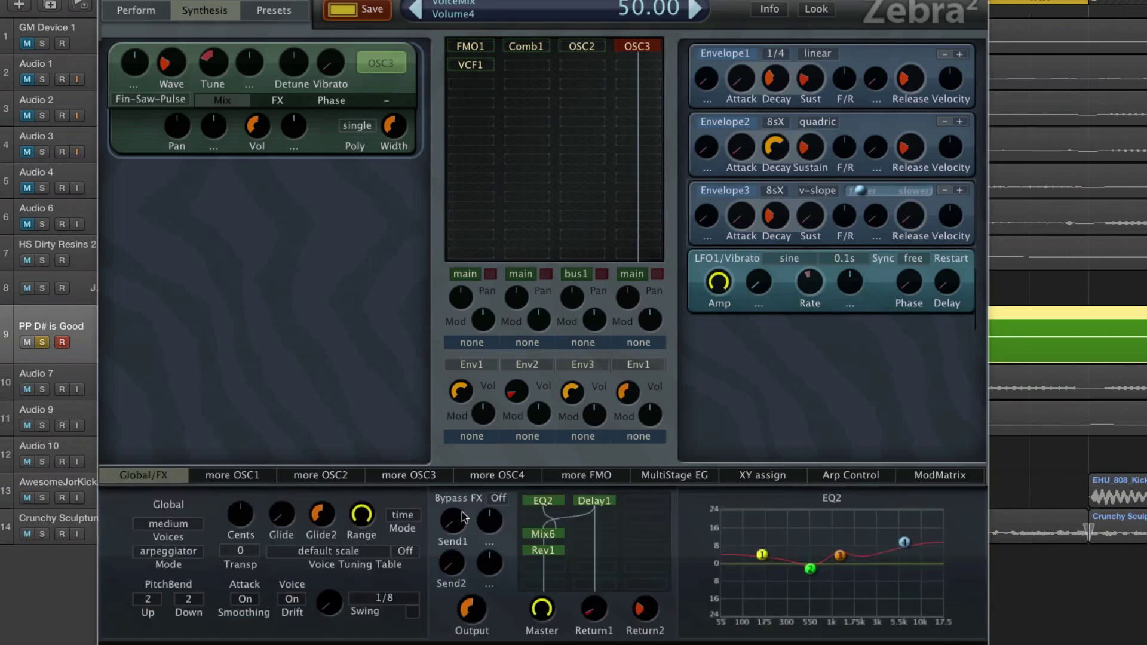
{"action": "left_click", "coordinate": [538, 532]}
{"action": "left_click", "coordinate": [541, 549]}
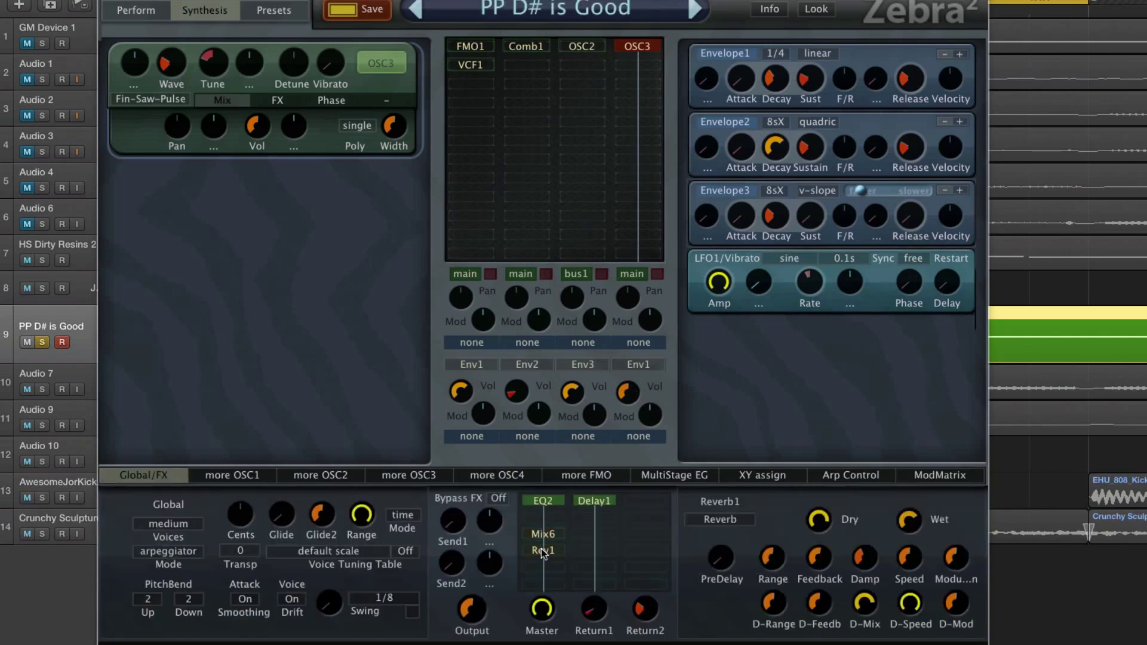
{"action": "left_click", "coordinate": [553, 503]}
{"action": "left_click", "coordinate": [601, 500]}
{"action": "left_click_drag", "start_coordinate": [541, 621], "coordinate": [547, 627]}
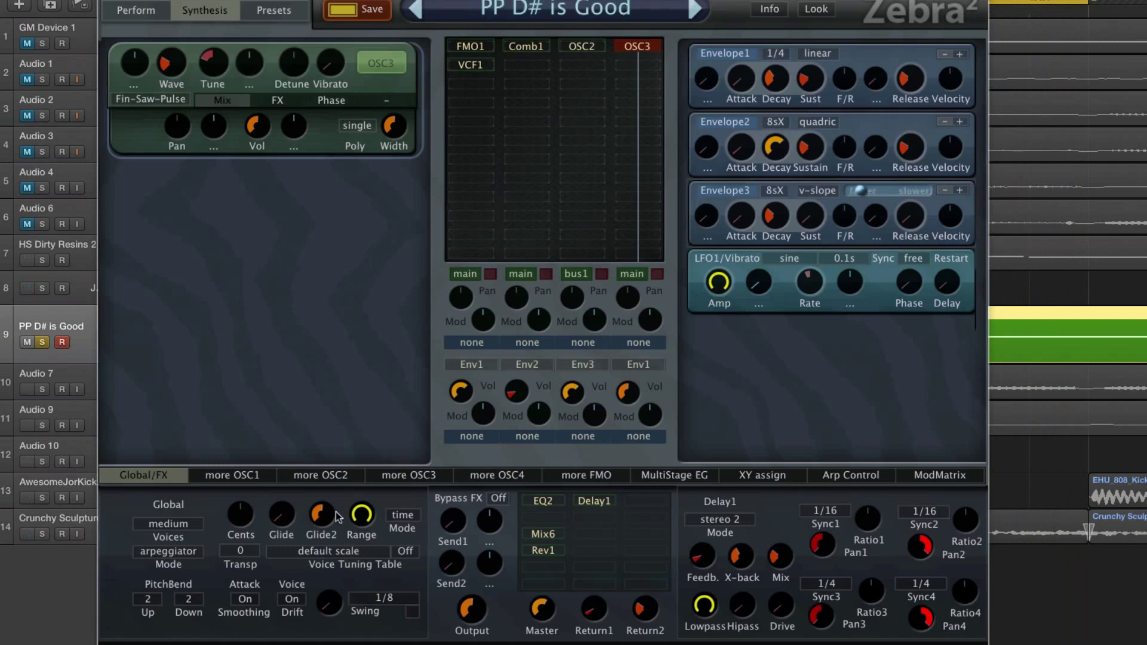
{"action": "left_click", "coordinate": [198, 551]}
{"action": "left_click", "coordinate": [231, 553]}
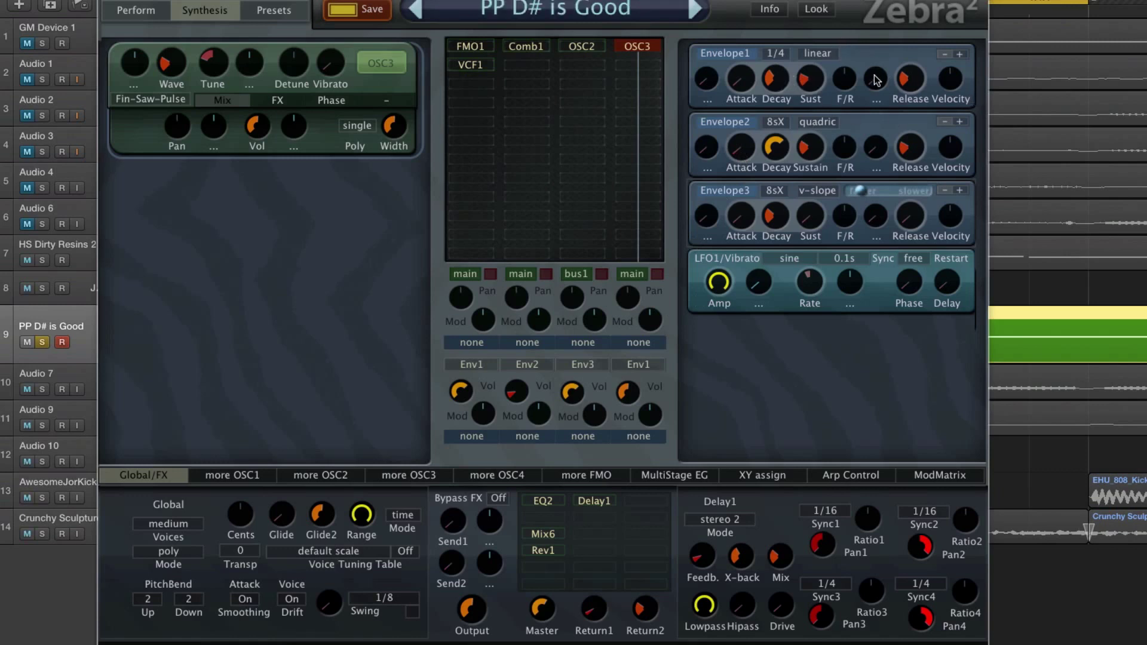
Step: Set Envelope1's Fall/Rise to -100 and its loop mode to LoopD
{"action": "left_click_drag", "start_coordinate": [844, 79], "coordinate": [893, 100]}
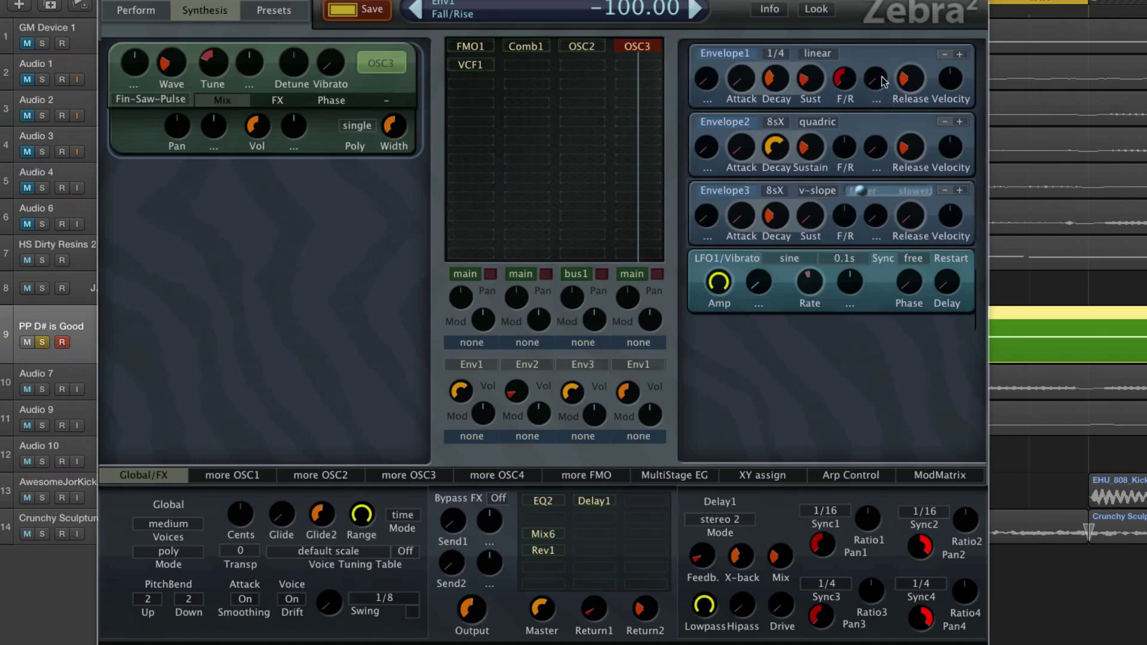
{"action": "right_click", "coordinate": [882, 77]}
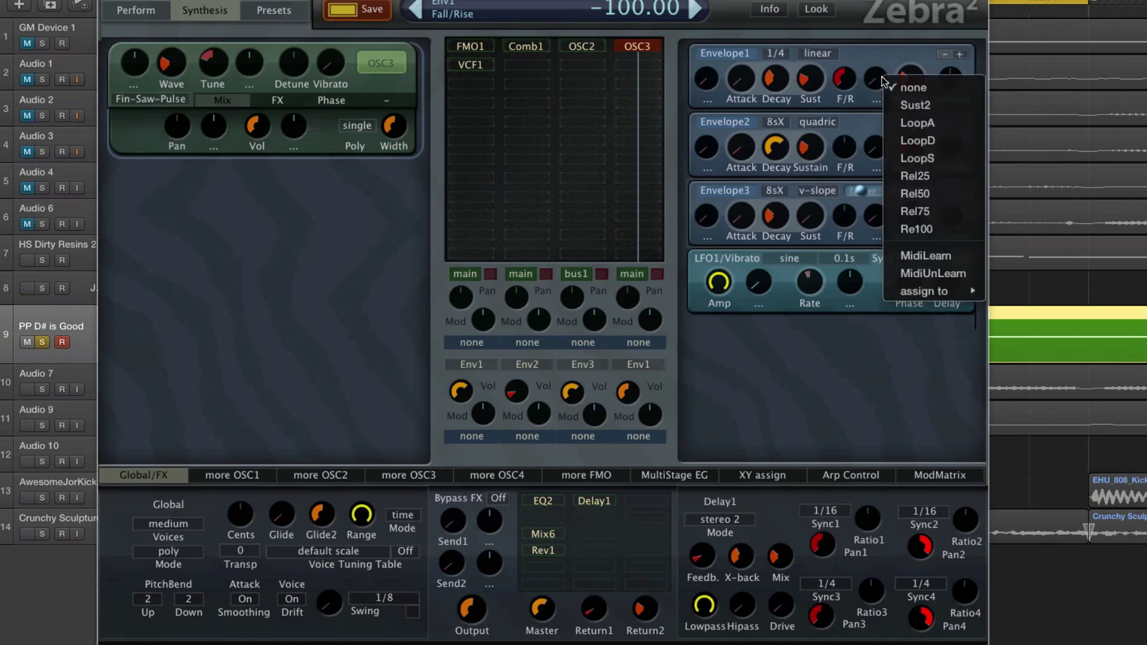
{"action": "left_click", "coordinate": [946, 145]}
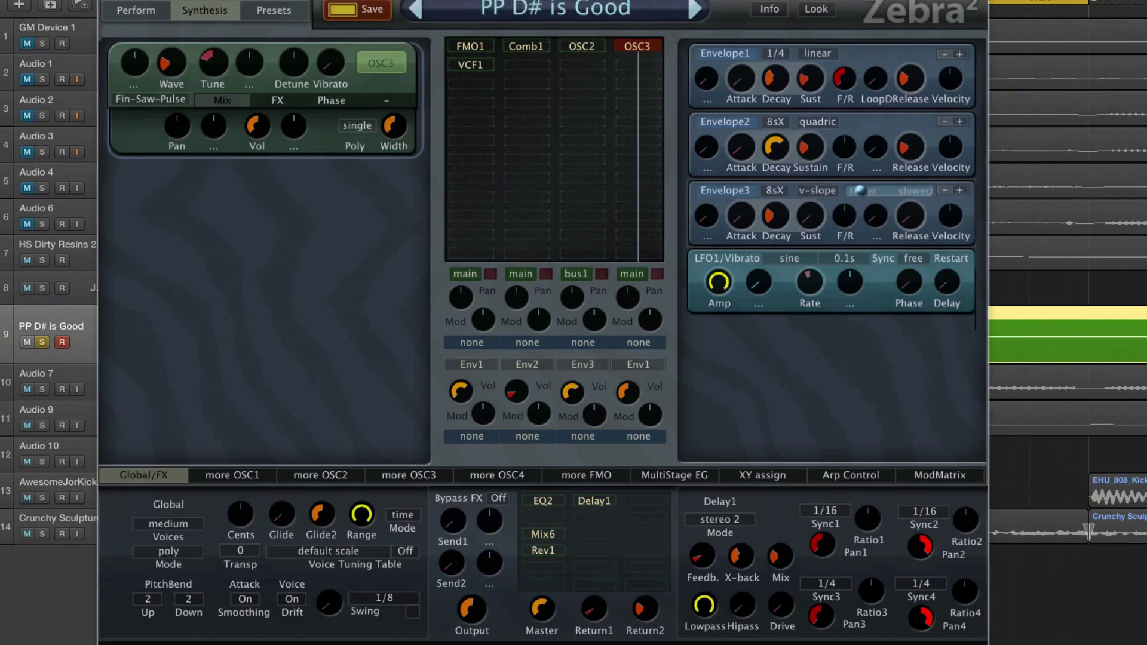
Step: Shorten Envelope1's release and decay, drop sustain to zero, and raise attack to about 23
{"action": "mouse_move", "coordinate": [910, 78]}
{"action": "left_mouse_down"}
{"action": "mouse_move", "coordinate": [908, 108]}
{"action": "mouse_move", "coordinate": [916, 98]}
{"action": "left_mouse_up"}
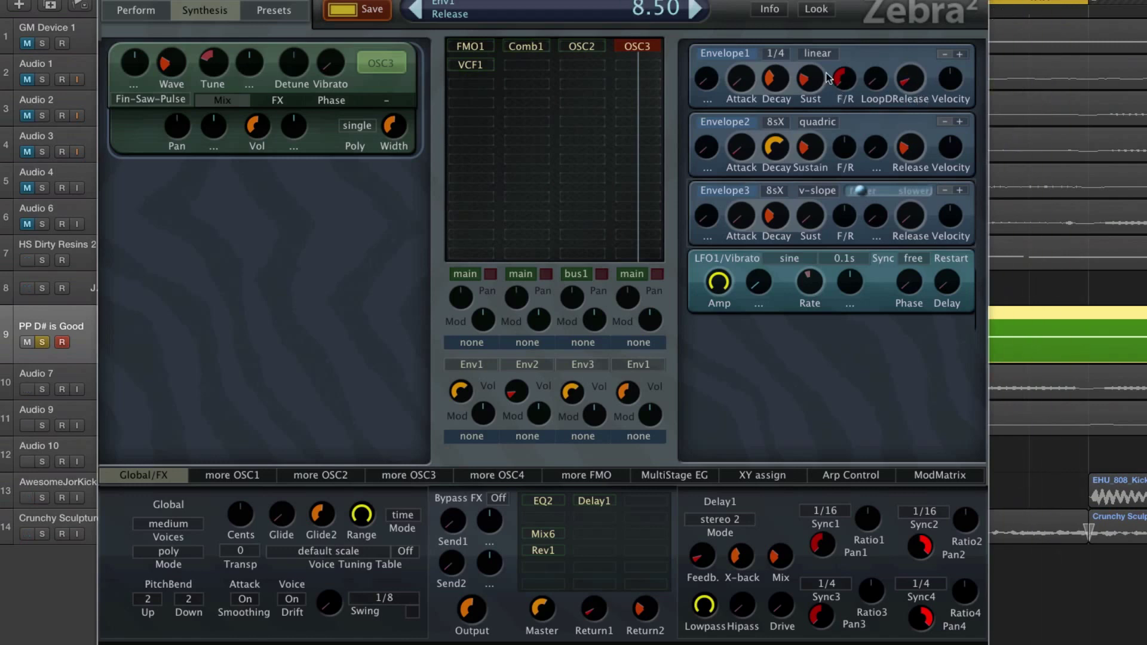
{"action": "left_click_drag", "start_coordinate": [803, 78], "coordinate": [795, 40]}
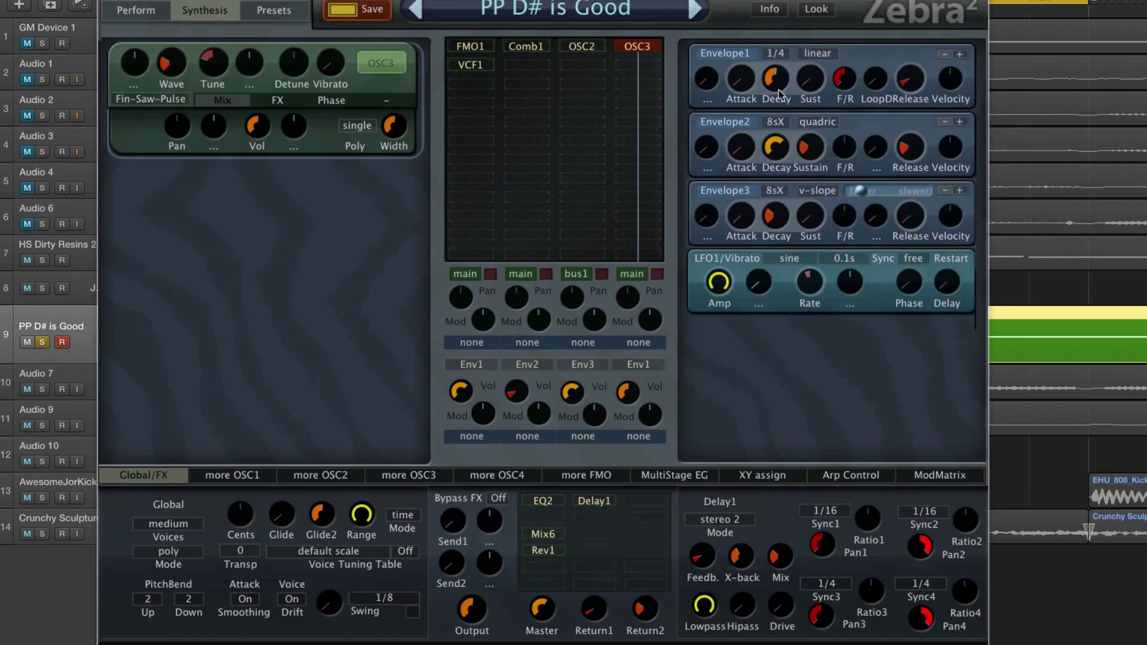
{"action": "left_click_drag", "start_coordinate": [780, 81], "coordinate": [773, 136]}
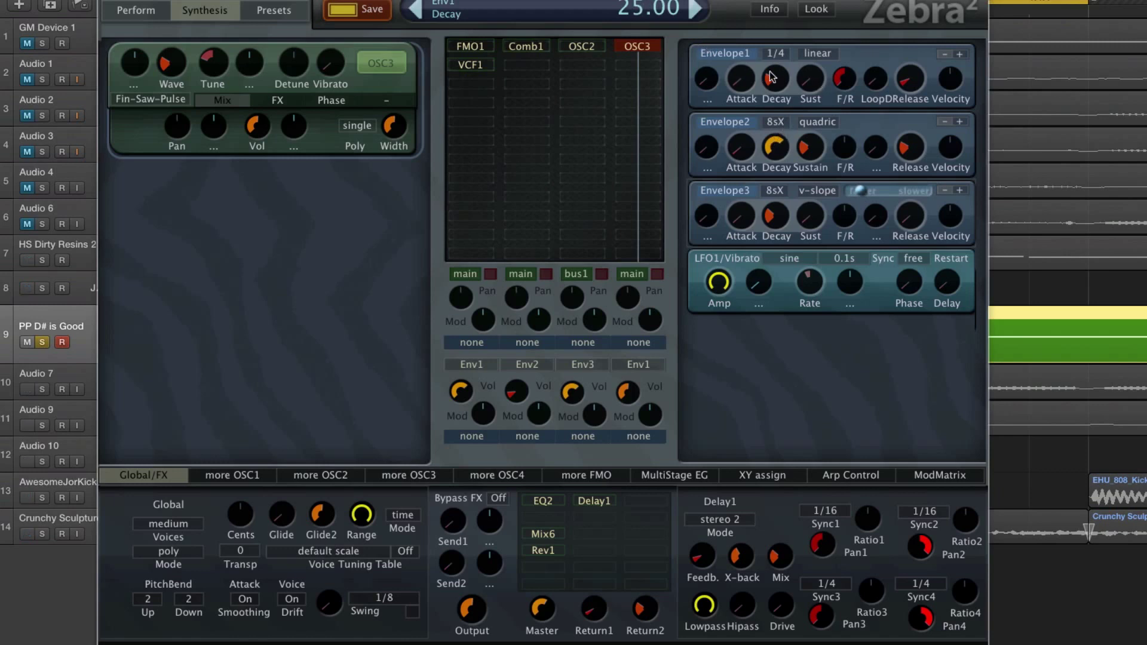
{"action": "left_click_drag", "start_coordinate": [748, 77], "coordinate": [731, 23]}
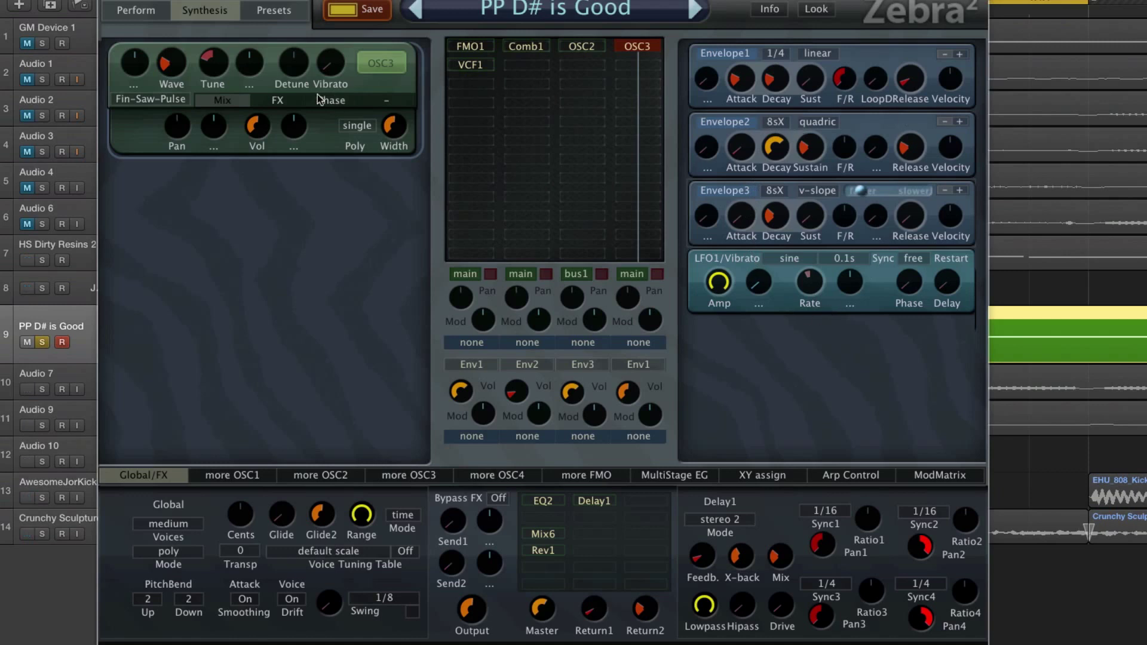
Step: Set OSC3's FX1 to Phase XFer modulated by Env2
{"action": "left_click", "coordinate": [279, 100]}
{"action": "left_click", "coordinate": [188, 125]}
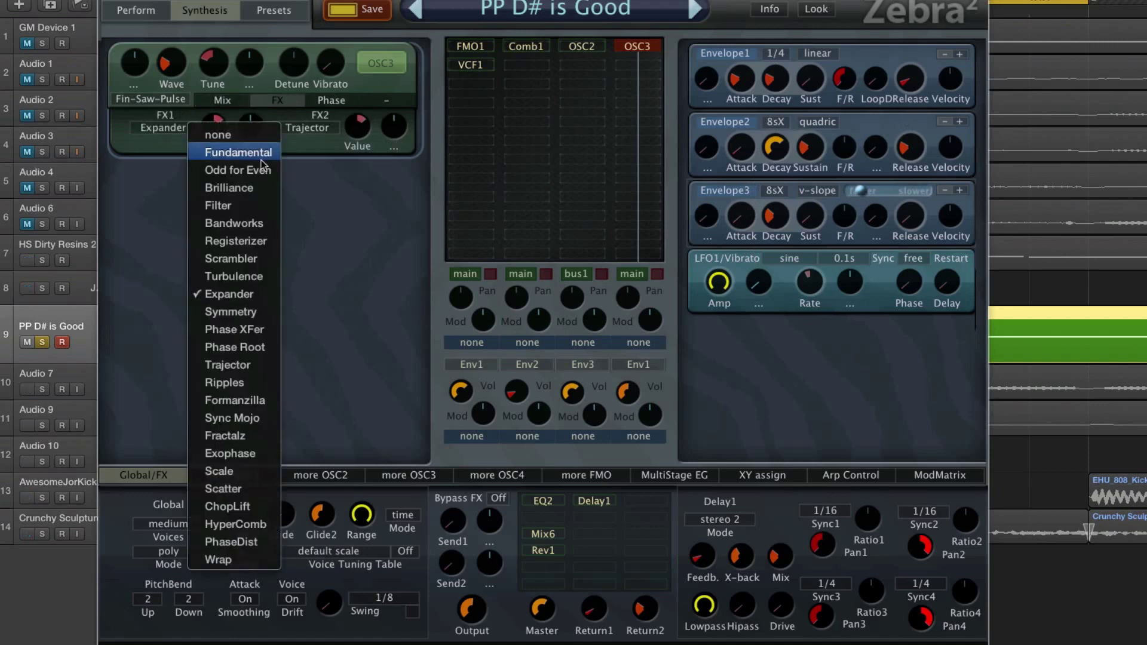
{"action": "left_click", "coordinate": [245, 329]}
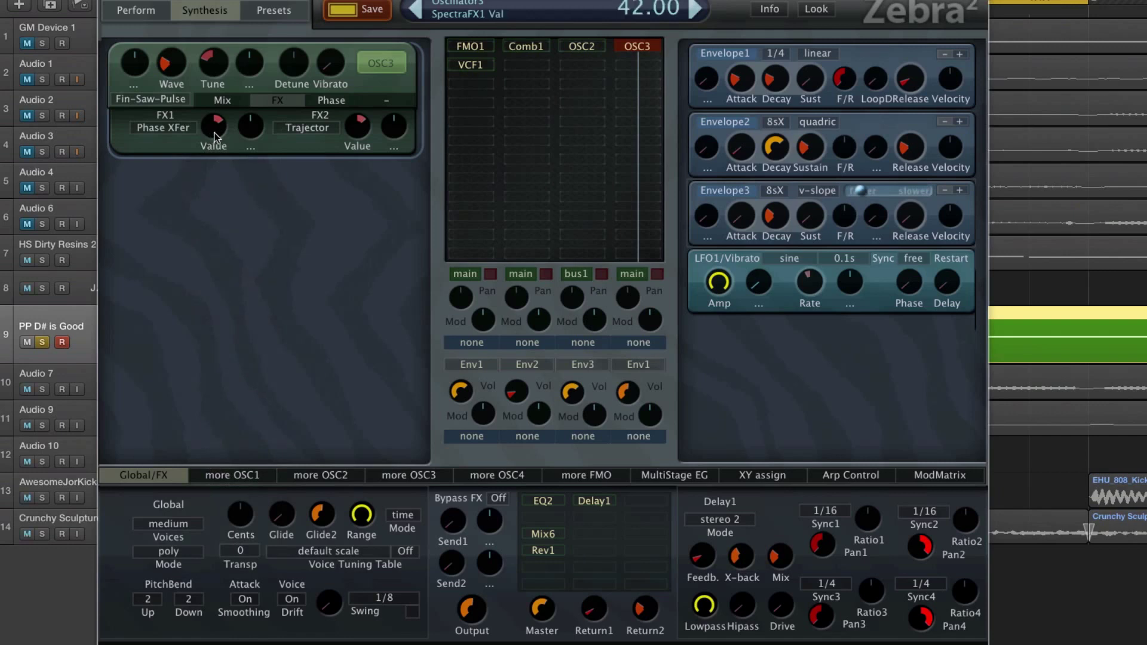
{"action": "left_click", "coordinate": [245, 138]}
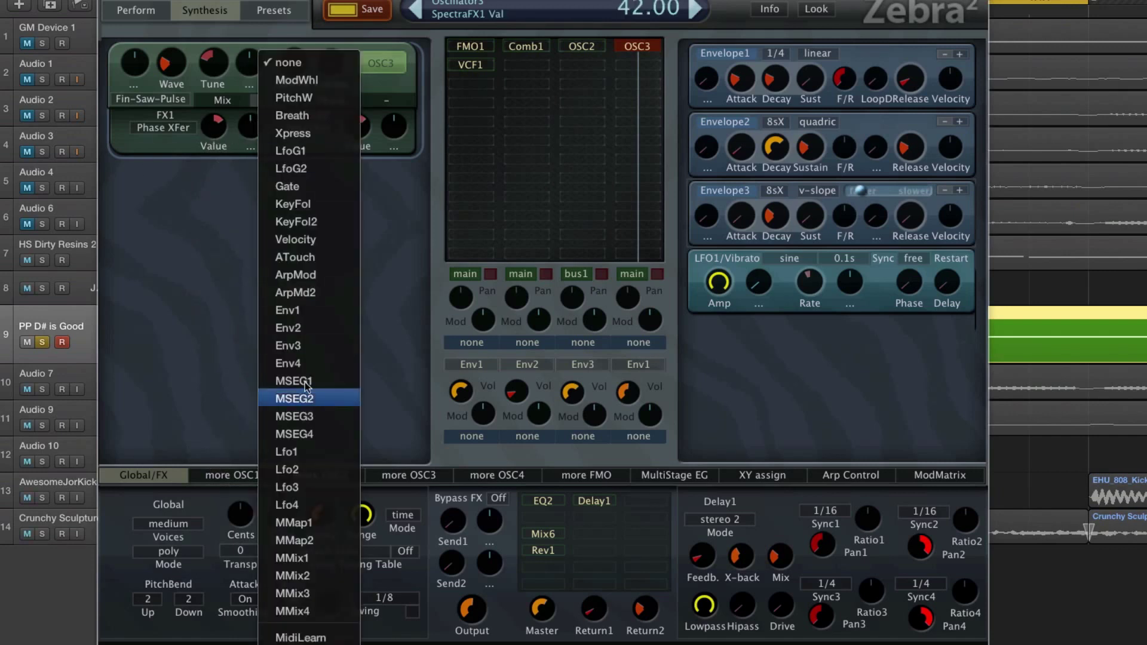
{"action": "left_click", "coordinate": [301, 333]}
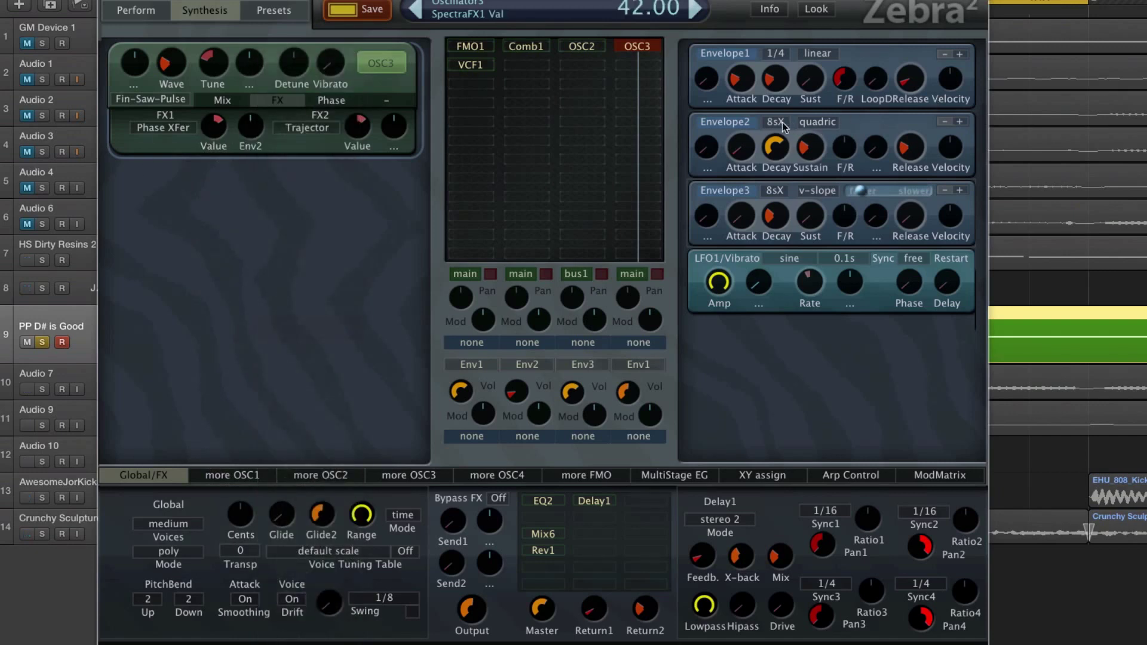
Step: Sync Envelope2 to 1/4 with a linear slope
{"action": "left_click", "coordinate": [780, 122]}
{"action": "left_click", "coordinate": [810, 178]}
{"action": "left_click", "coordinate": [830, 123]}
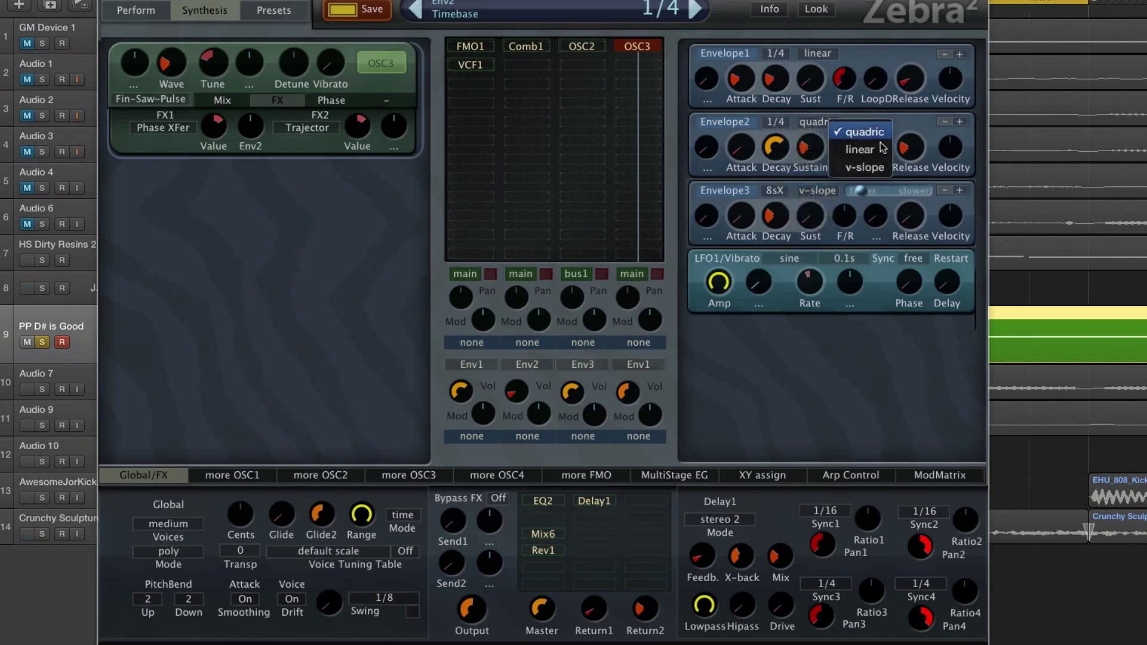
{"action": "left_click", "coordinate": [842, 150]}
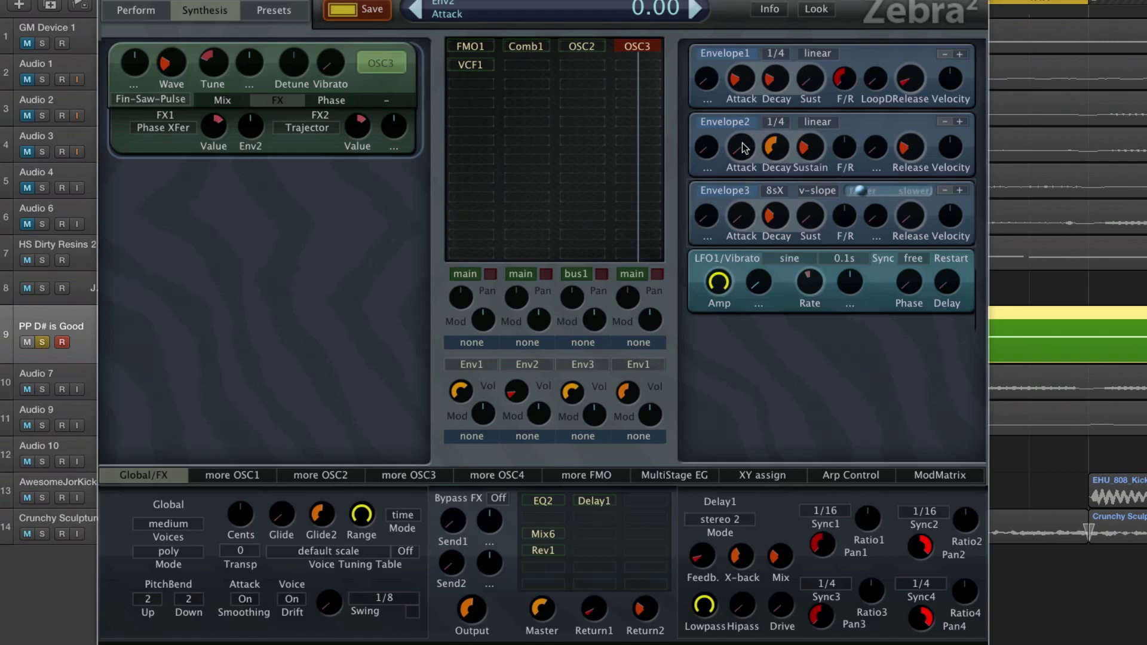
Step: Zero Envelope2's sustain and release, set decay to 43.50, and give FX1 full Env2 depth
{"action": "left_click_drag", "start_coordinate": [812, 141], "coordinate": [812, 191]}
{"action": "mouse_move", "coordinate": [779, 148]}
{"action": "left_mouse_down"}
{"action": "mouse_move", "coordinate": [777, 170]}
{"action": "mouse_move", "coordinate": [768, 132]}
{"action": "left_mouse_up"}
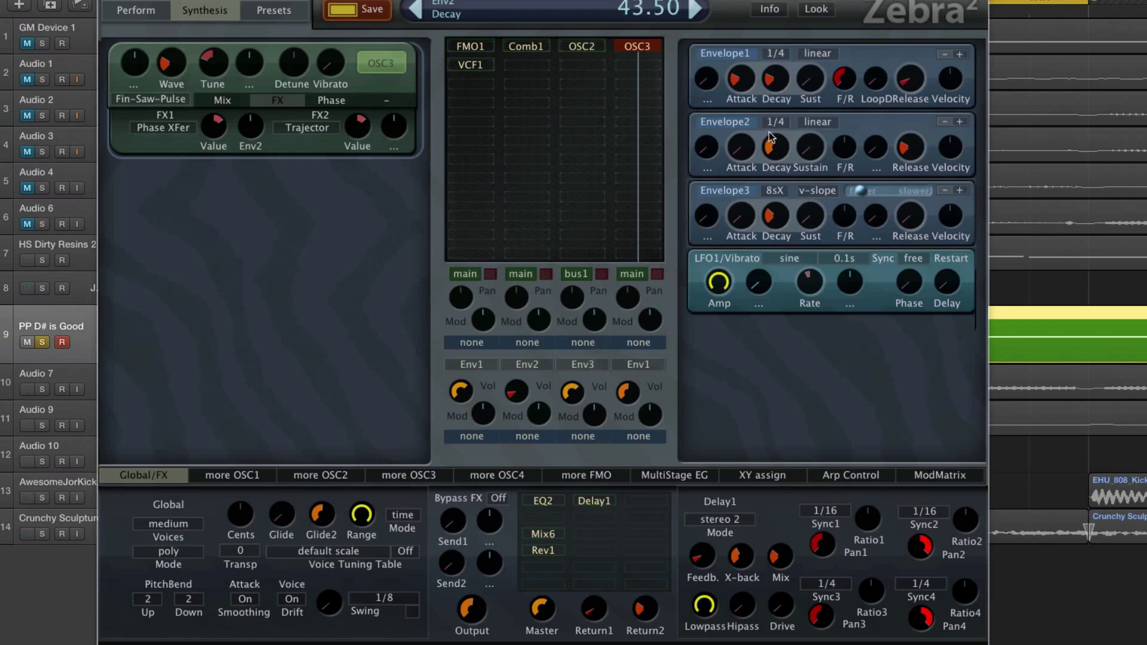
{"action": "double_click", "coordinate": [775, 146]}
{"action": "left_click_drag", "start_coordinate": [780, 148], "coordinate": [767, 228]}
{"action": "left_click_drag", "start_coordinate": [906, 162], "coordinate": [873, 393]}
{"action": "left_click_drag", "start_coordinate": [250, 125], "coordinate": [212, 188]}
Step: Set Envelope2's Fall/Rise to -100 and LoopD mode, and increase FX1's Env2 depth
{"action": "left_click_drag", "start_coordinate": [844, 146], "coordinate": [887, 203]}
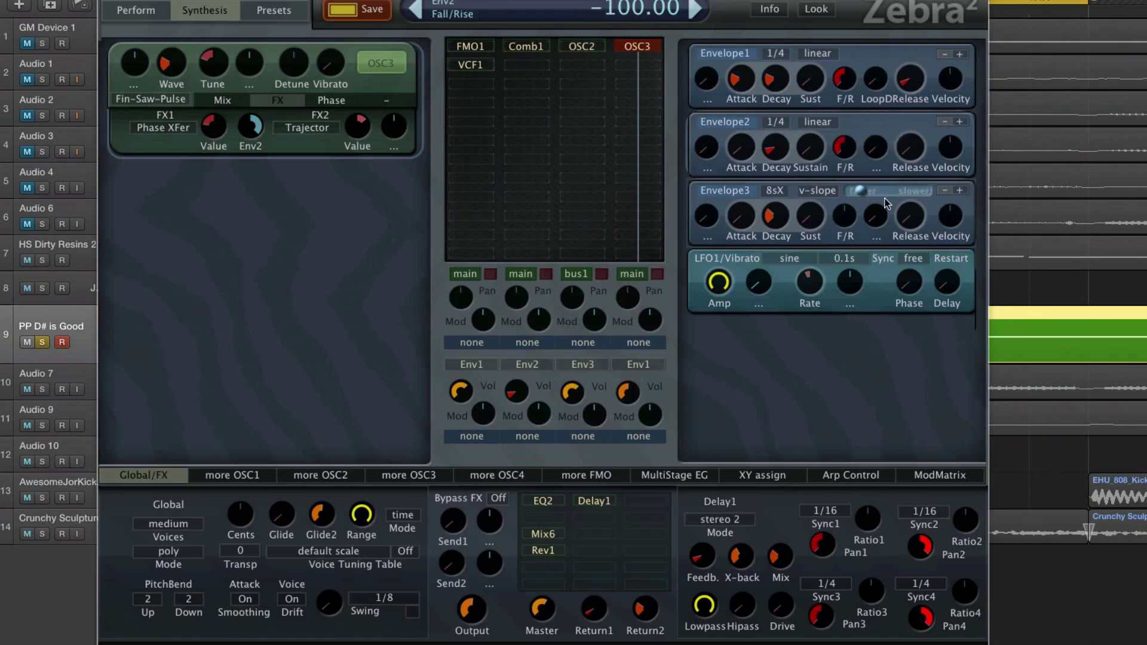
{"action": "right_click", "coordinate": [877, 146]}
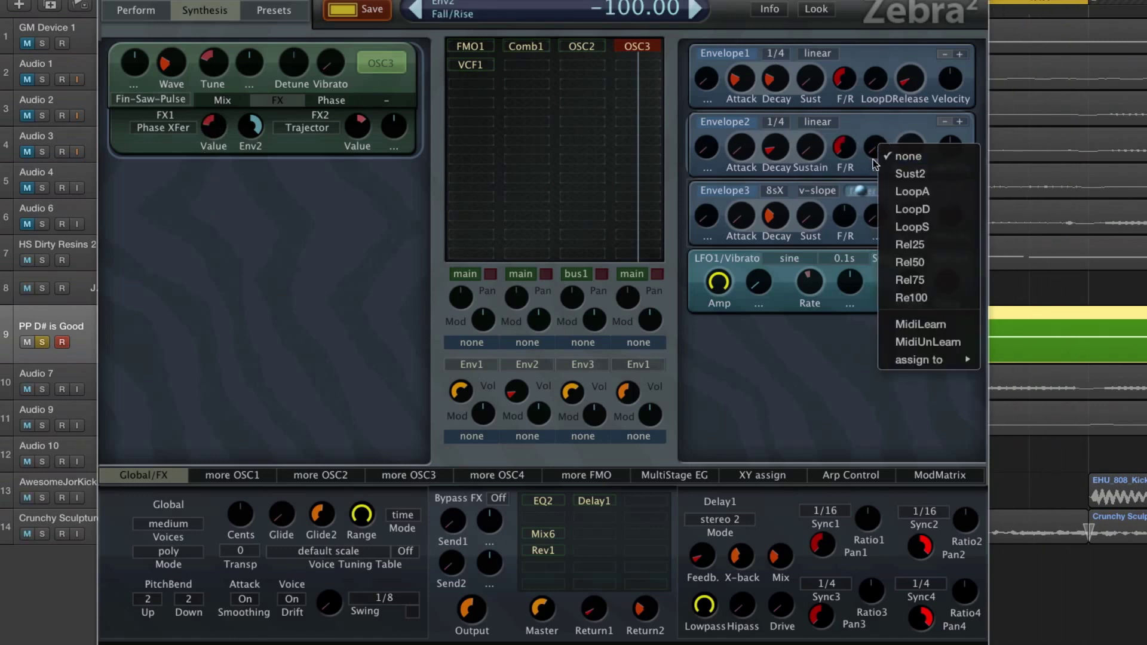
{"action": "left_click", "coordinate": [938, 208]}
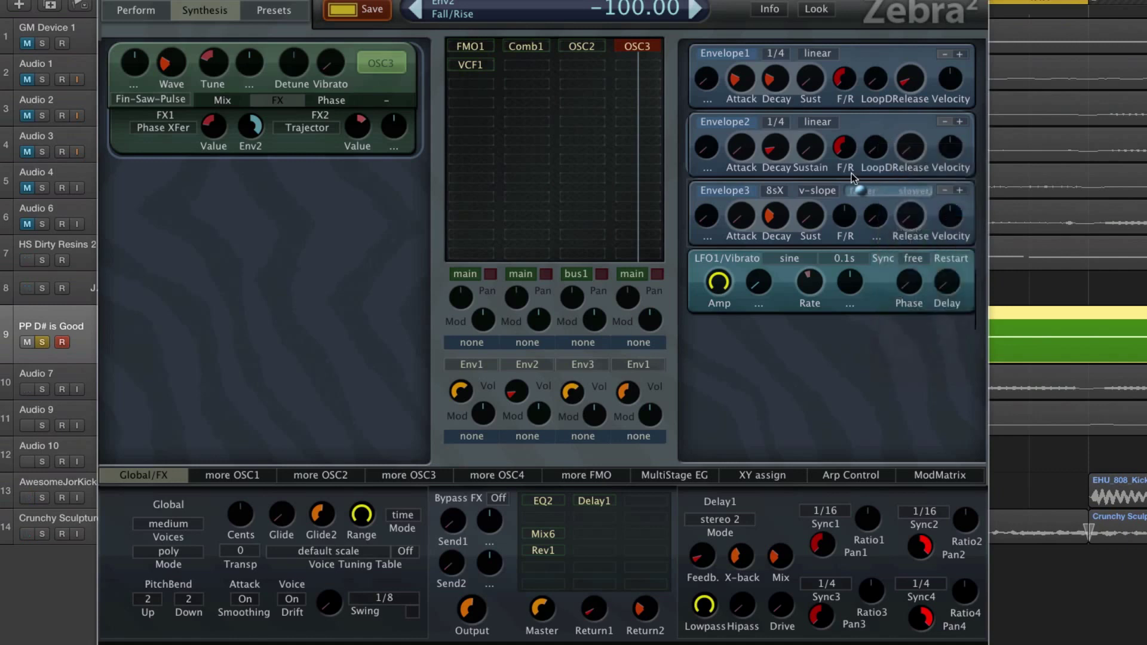
{"action": "left_click_drag", "start_coordinate": [254, 120], "coordinate": [259, 142]}
Step: Assign Env2 to OSC3's tuning at zero depth and lower the Trajector FX value to -56
{"action": "left_click", "coordinate": [252, 81]}
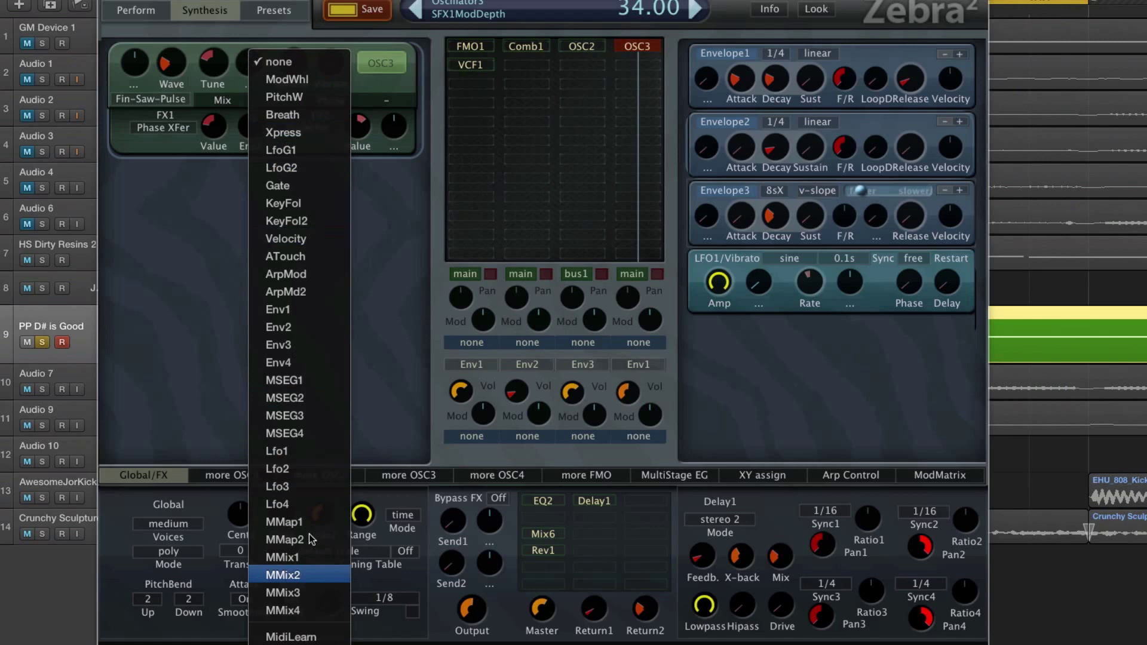
{"action": "left_click", "coordinate": [311, 328]}
{"action": "left_click_drag", "start_coordinate": [256, 60], "coordinate": [264, 13]}
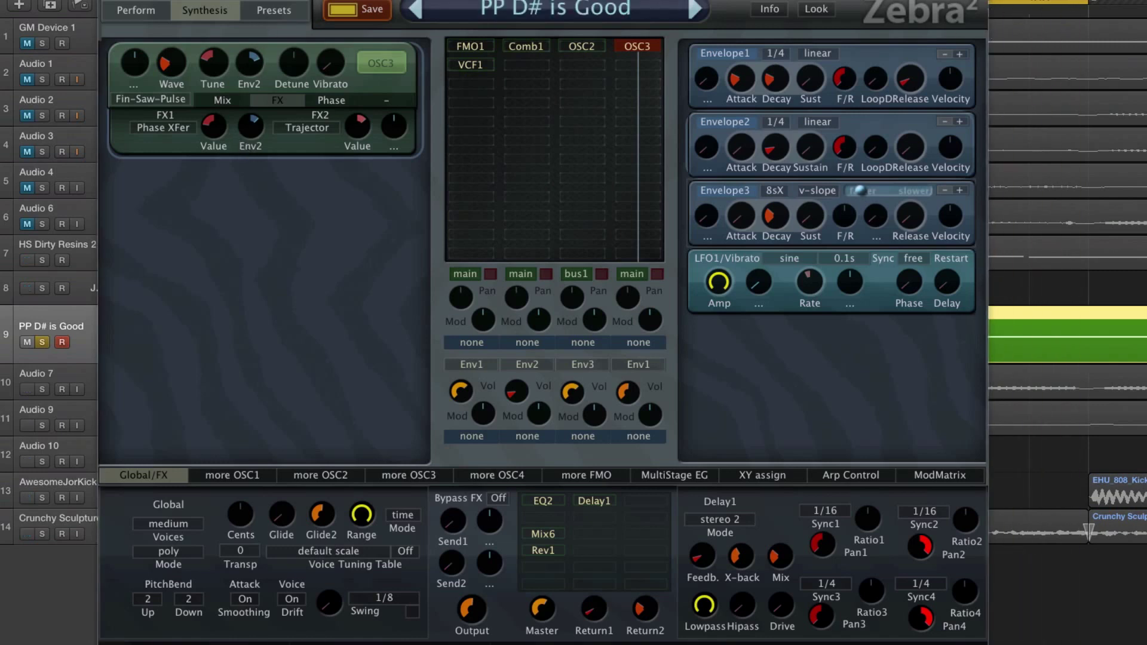
{"action": "double_click", "coordinate": [249, 70]}
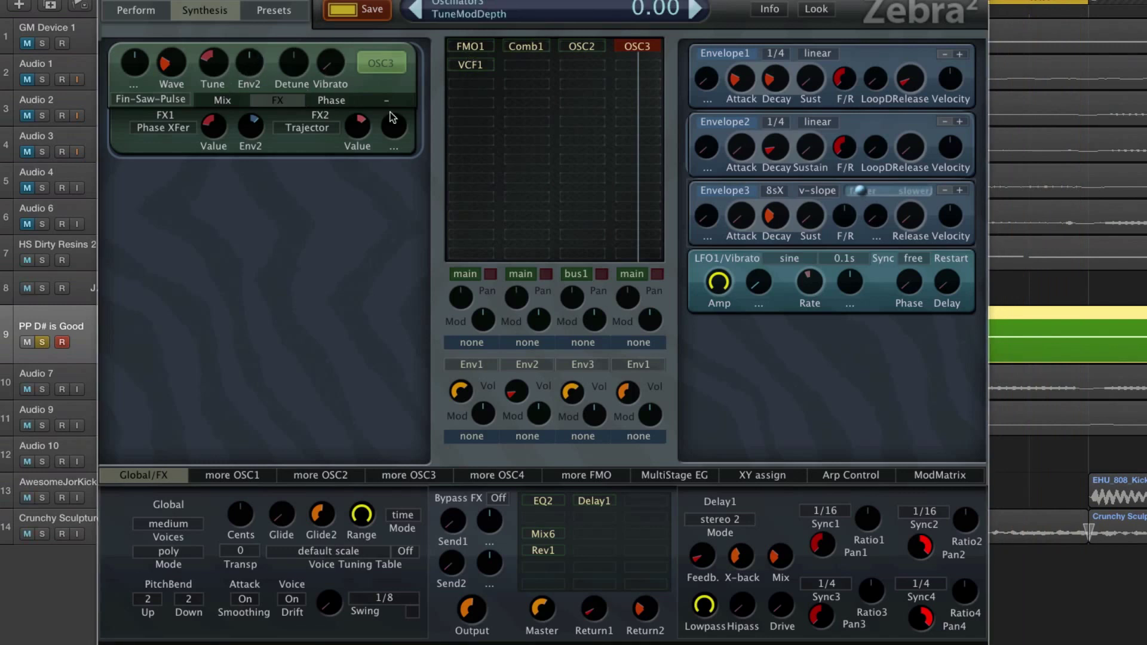
{"action": "left_click_drag", "start_coordinate": [357, 125], "coordinate": [353, 181]}
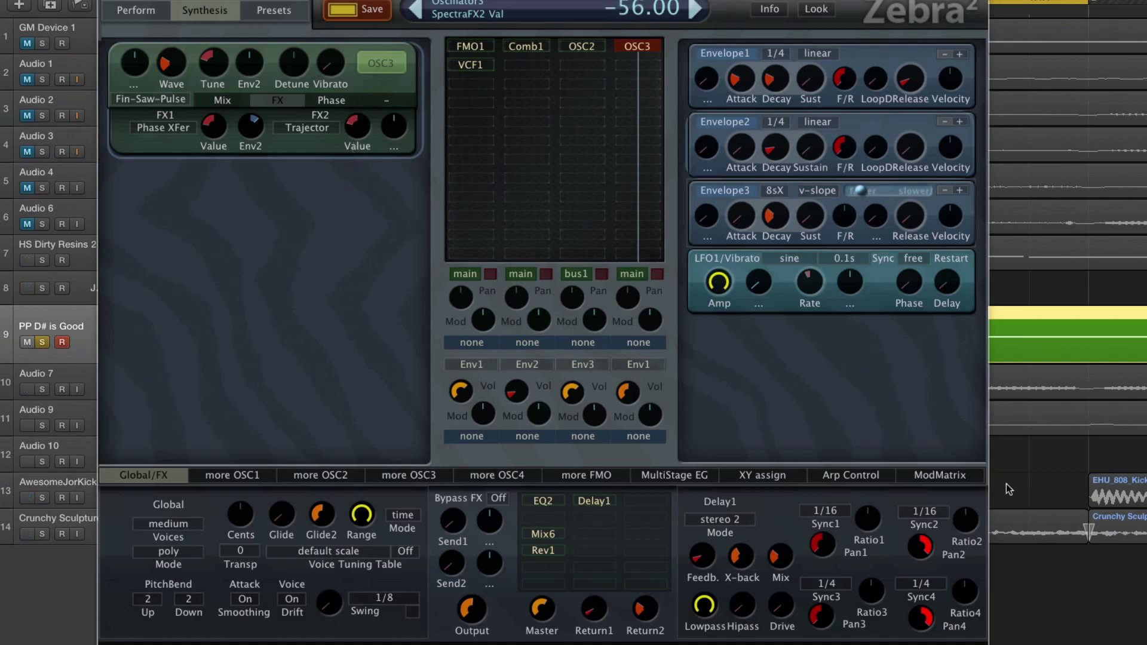
Step: Show the mod matrix and set slot 1's source to Env2 with depth 58
{"action": "left_click", "coordinate": [853, 475]}
{"action": "left_click", "coordinate": [963, 475]}
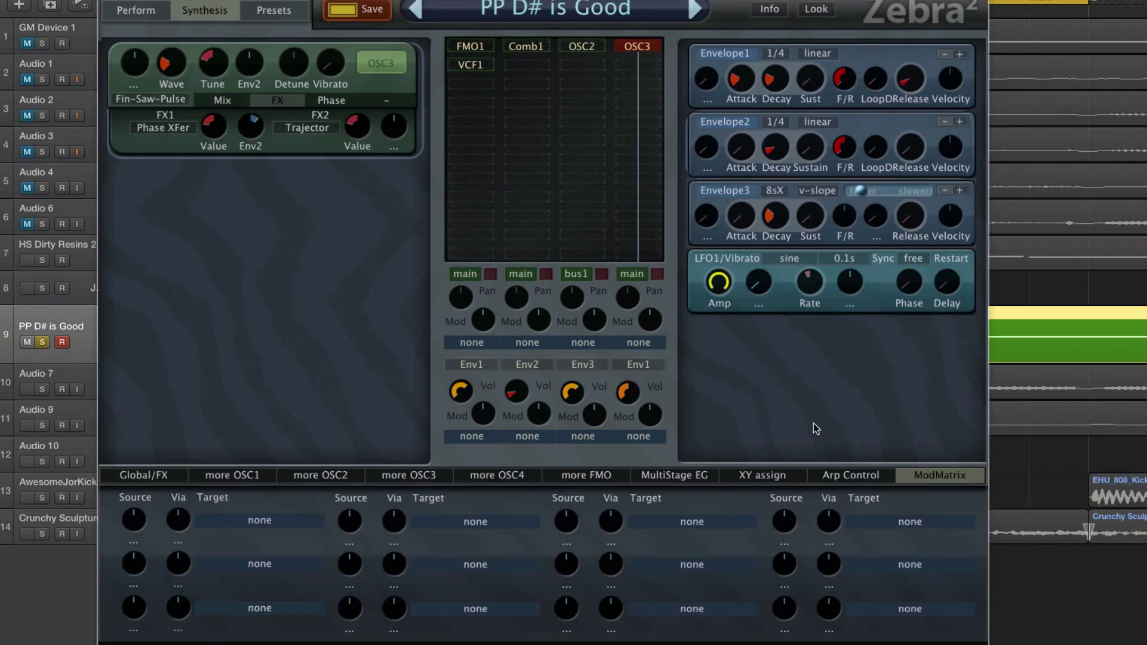
{"action": "left_click", "coordinate": [134, 520]}
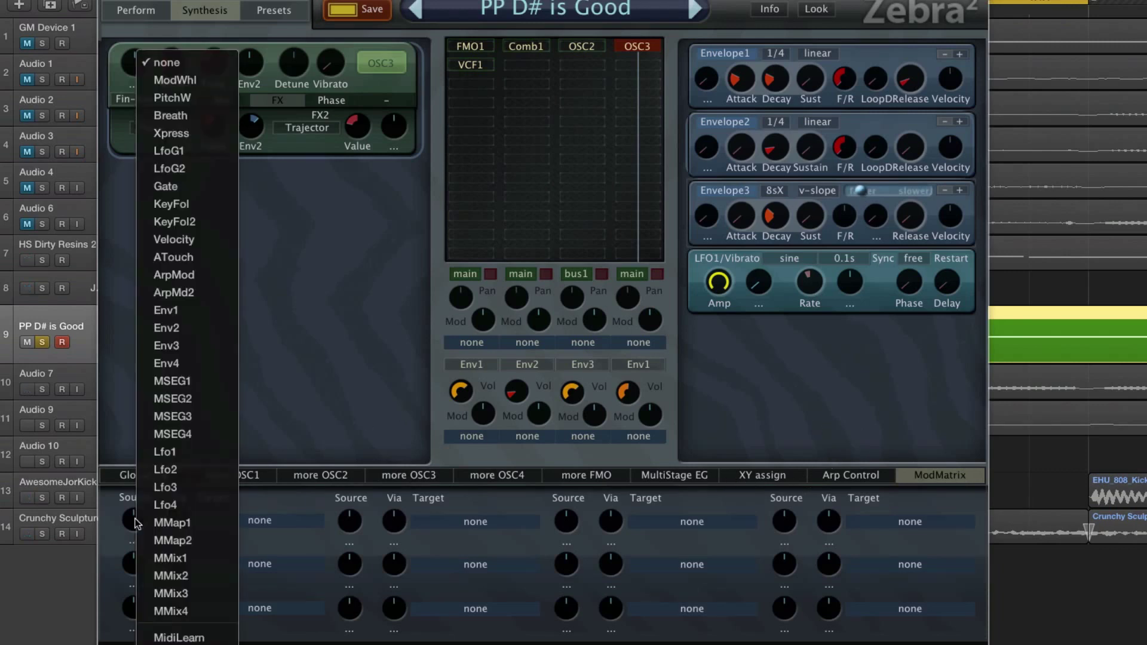
{"action": "left_click", "coordinate": [201, 327]}
{"action": "left_click_drag", "start_coordinate": [135, 519], "coordinate": [157, 480]}
Step: Target slot 1 at Envelope1's Decay instead of Sustain, with depth inverted to -100
{"action": "left_click", "coordinate": [243, 526]}
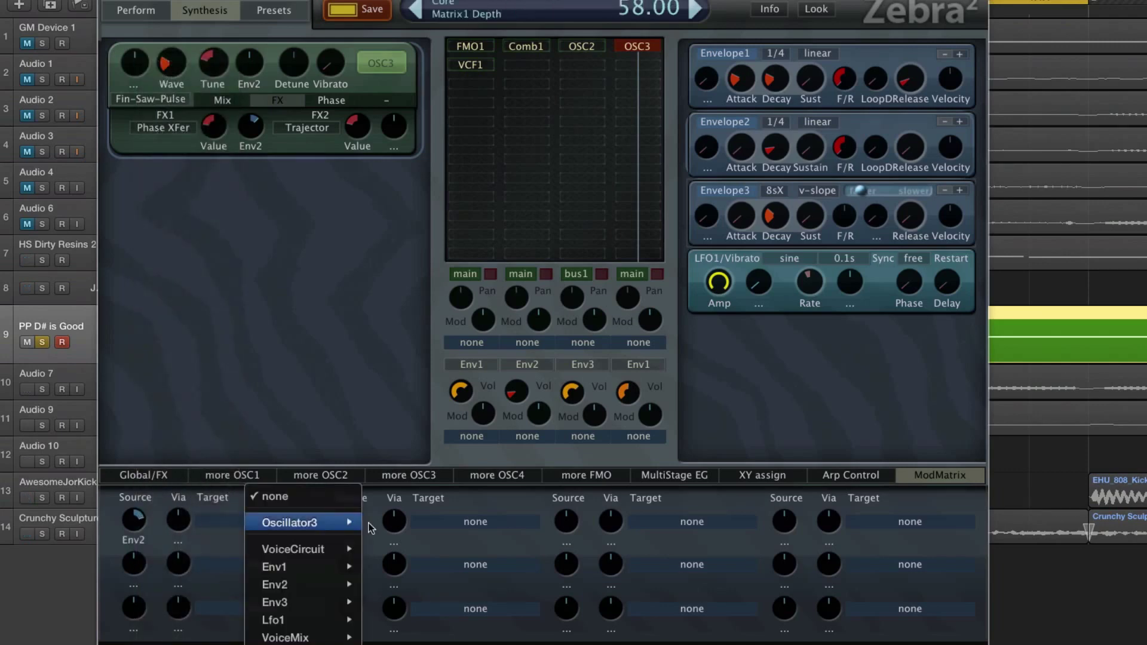
{"action": "mouse_move", "coordinate": [328, 568]}
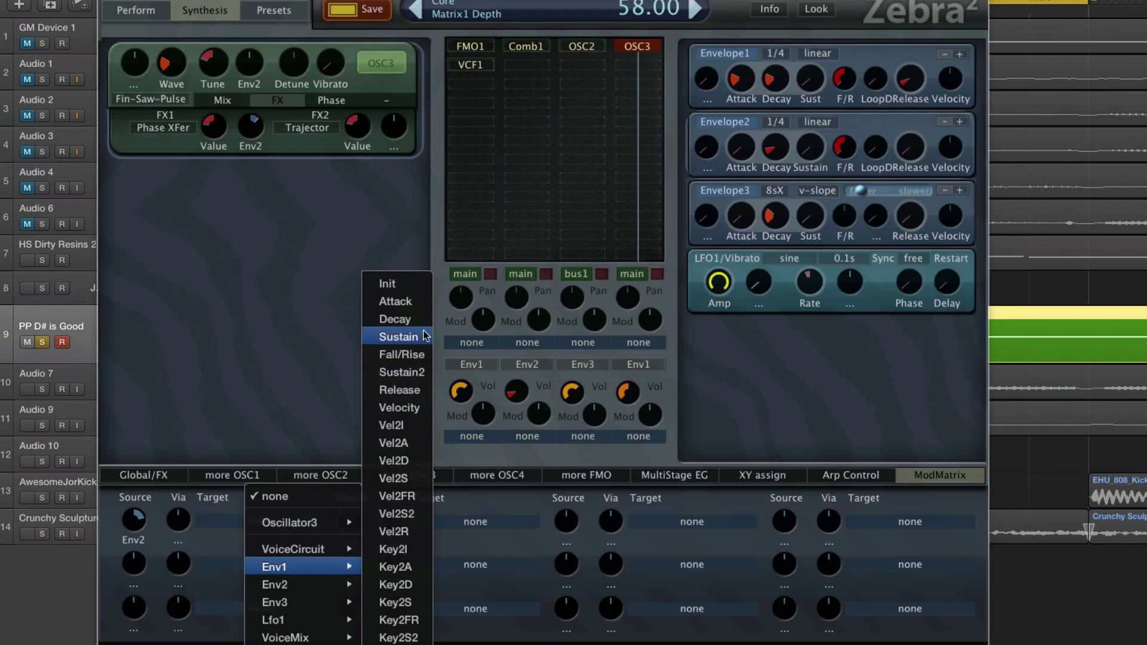
{"action": "left_click", "coordinate": [399, 336]}
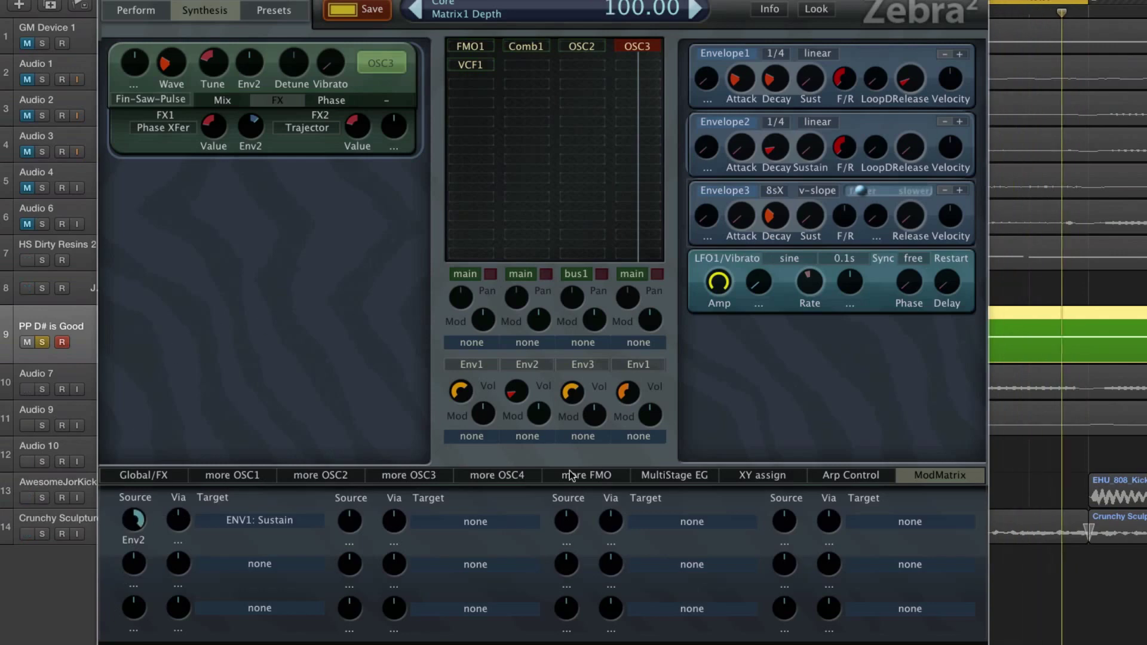
{"action": "left_click", "coordinate": [234, 526]}
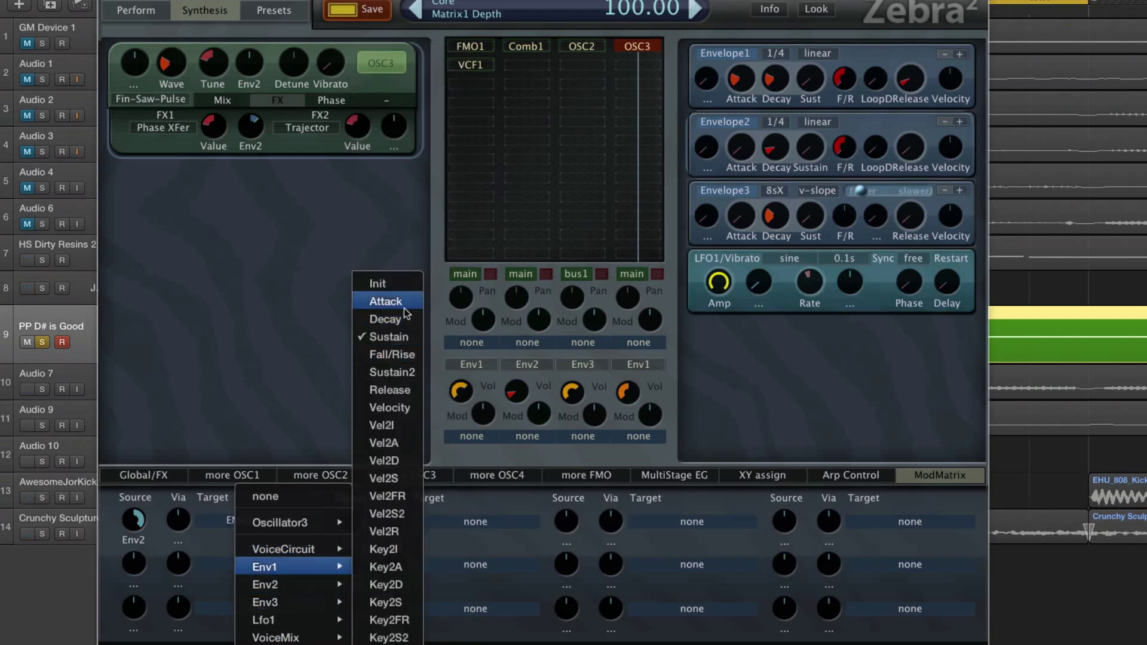
{"action": "left_click", "coordinate": [398, 317]}
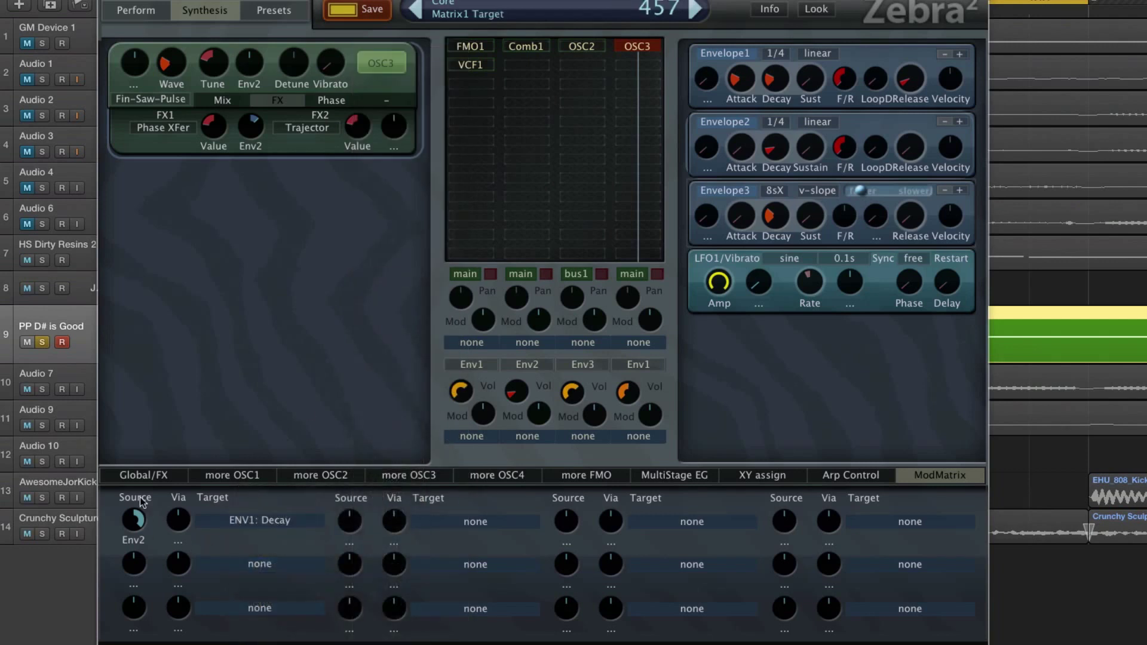
{"action": "left_click_drag", "start_coordinate": [134, 519], "coordinate": [134, 591]}
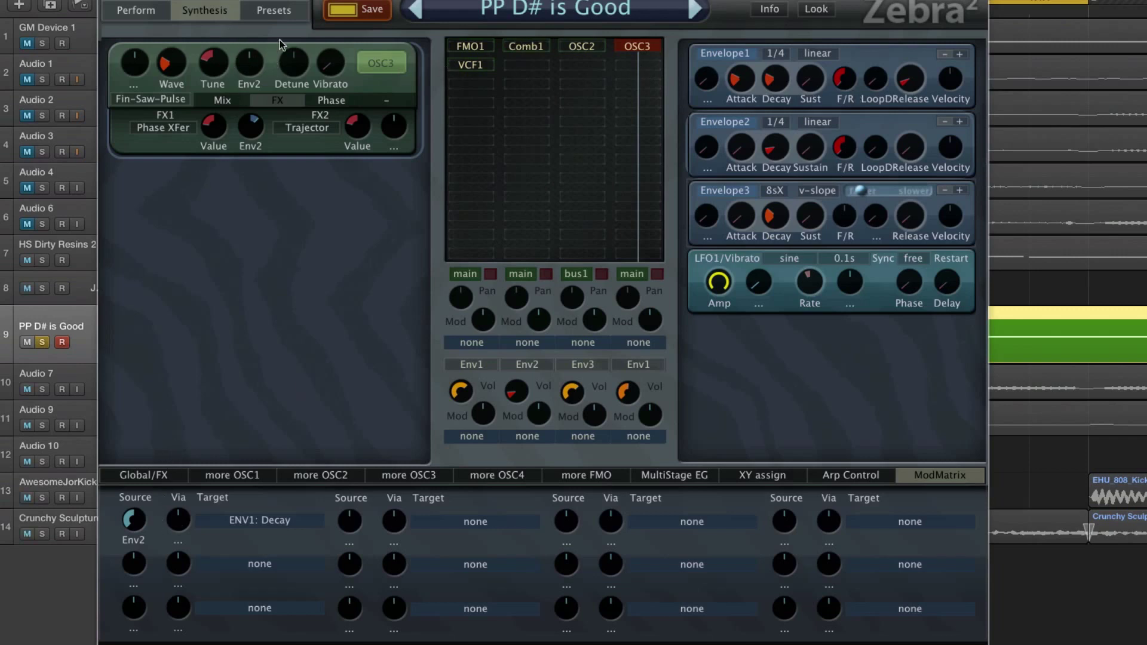
Step: Lower OSC3's tuning and reset its Env2 tuning modulation to zero
{"action": "mouse_move", "coordinate": [218, 65]}
{"action": "left_mouse_down"}
{"action": "mouse_move", "coordinate": [219, 90]}
{"action": "mouse_move", "coordinate": [218, 53]}
{"action": "left_mouse_up"}
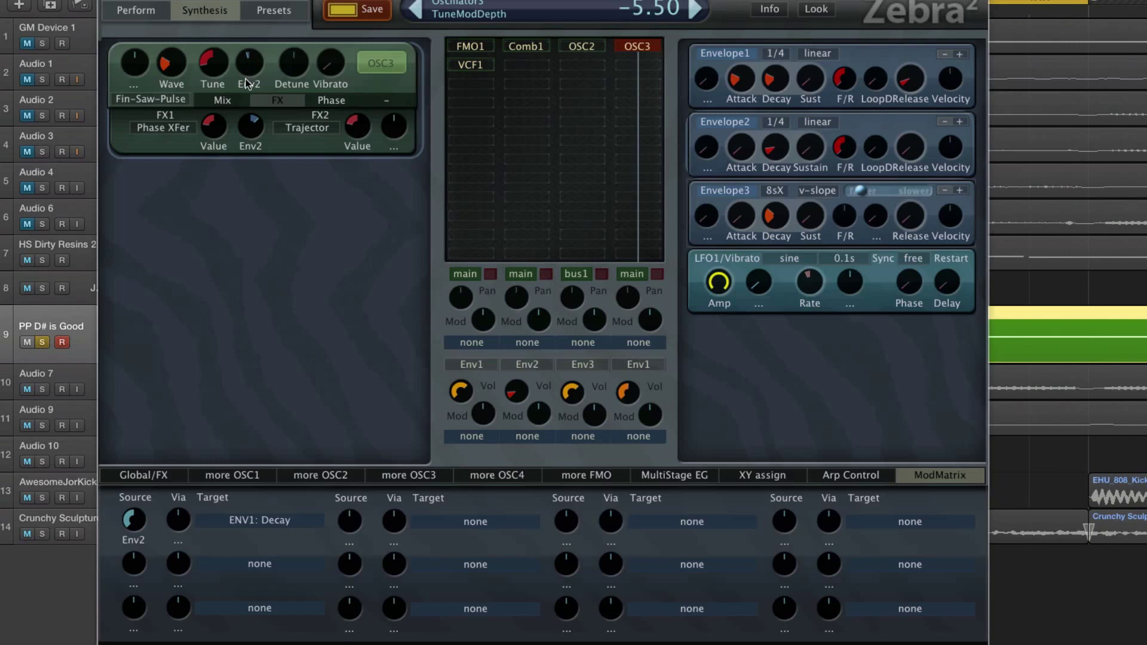
{"action": "left_click_drag", "start_coordinate": [246, 83], "coordinate": [276, 18]}
{"action": "double_click", "coordinate": [257, 59]}
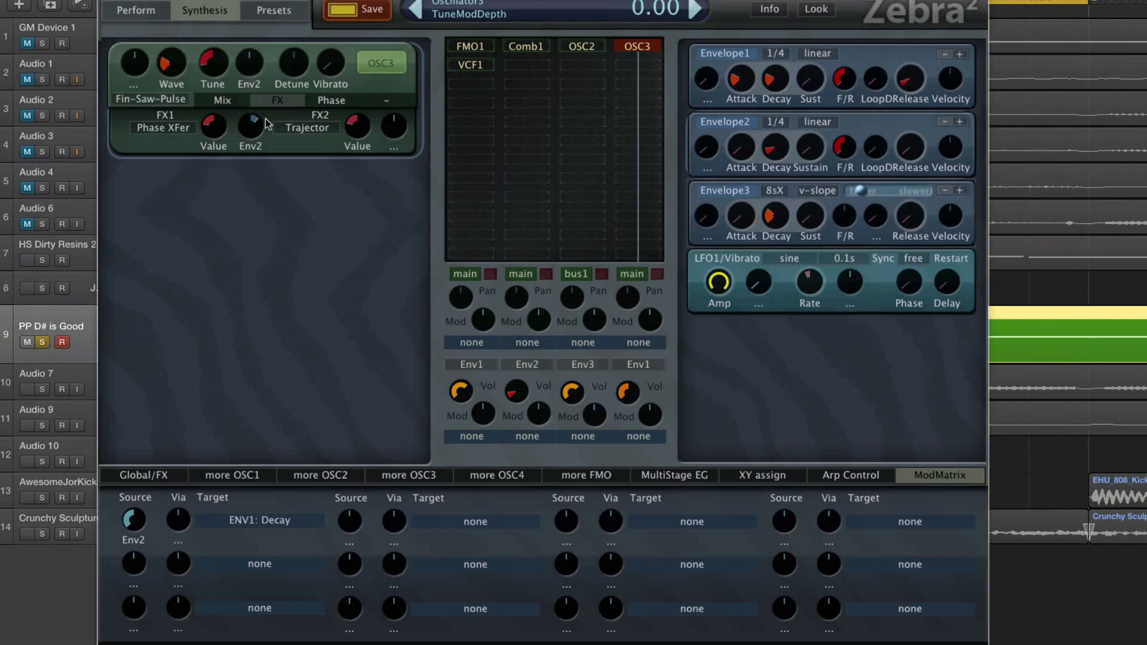
Step: Switch OSC3's FX2 to Expander at about 62 and zero Envelope1's attack and decay
{"action": "left_click", "coordinate": [326, 130]}
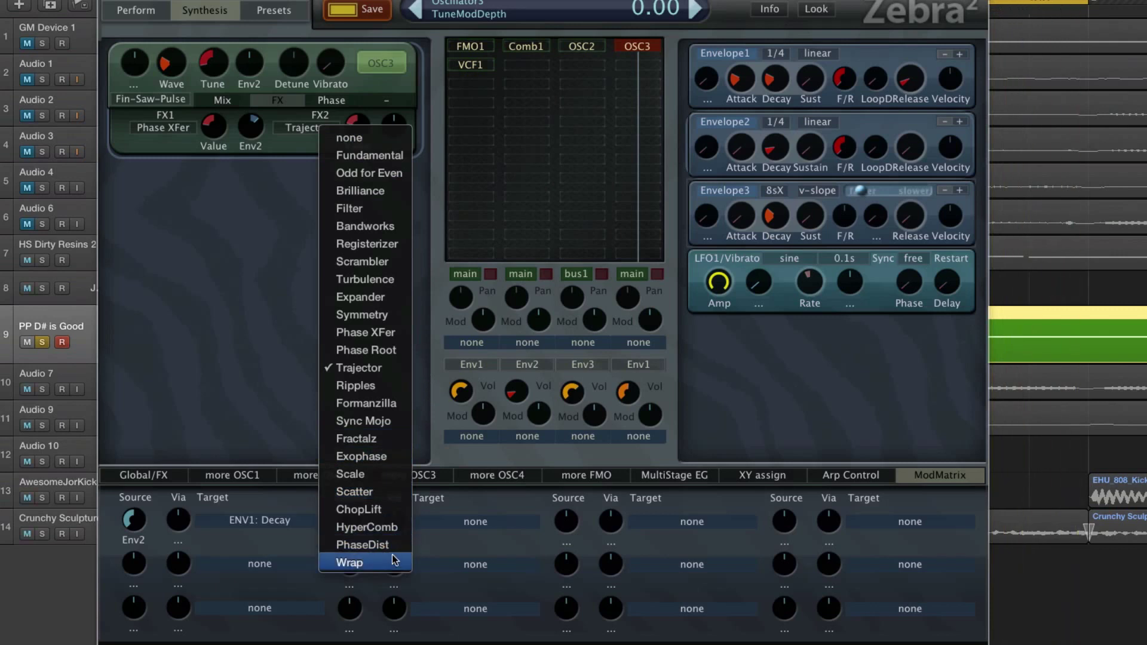
{"action": "left_click", "coordinate": [406, 297]}
{"action": "left_click_drag", "start_coordinate": [356, 124], "coordinate": [746, 151]}
{"action": "left_click_drag", "start_coordinate": [775, 80], "coordinate": [784, 150]}
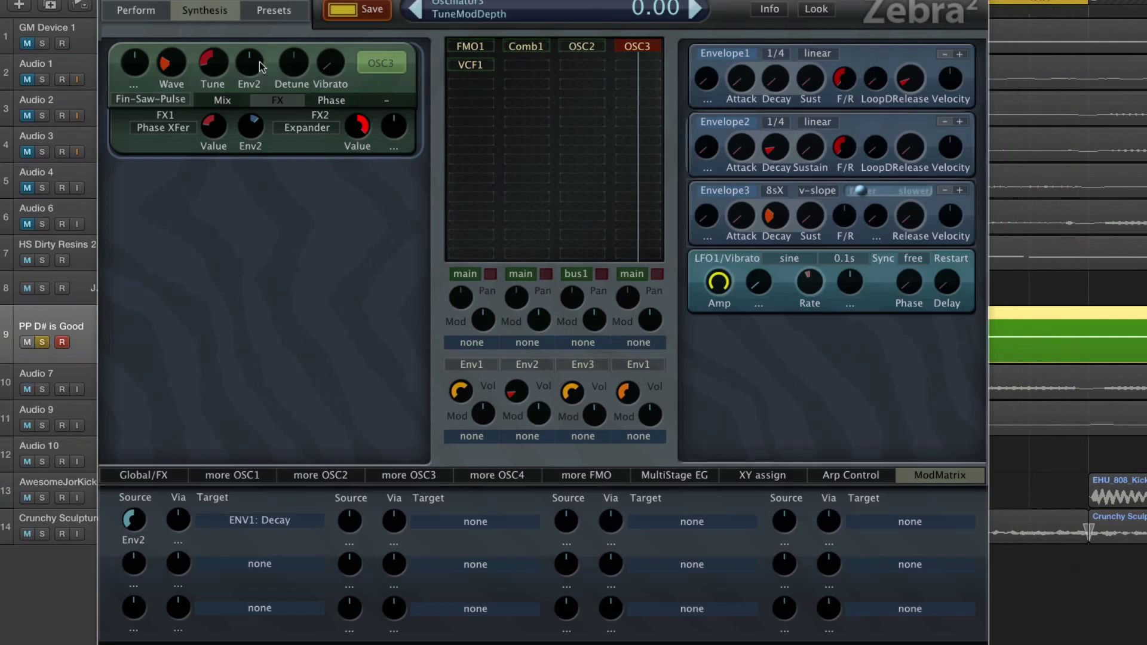
Step: Turn up OSC3's vibrato and stack eleven voices in its Mix settings
{"action": "mouse_move", "coordinate": [330, 62]}
{"action": "left_mouse_down"}
{"action": "mouse_move", "coordinate": [331, 42]}
{"action": "mouse_move", "coordinate": [343, 71]}
{"action": "mouse_move", "coordinate": [335, 51]}
{"action": "left_mouse_up"}
{"action": "left_click", "coordinate": [239, 100]}
{"action": "left_click", "coordinate": [344, 123]}
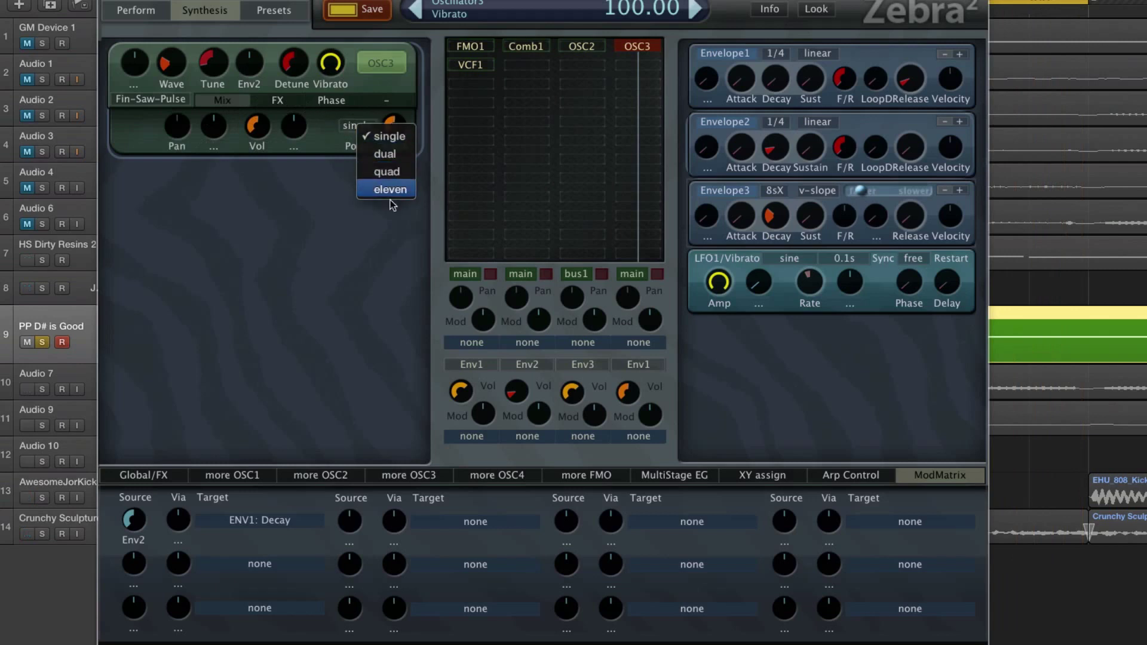
{"action": "left_click", "coordinate": [394, 192]}
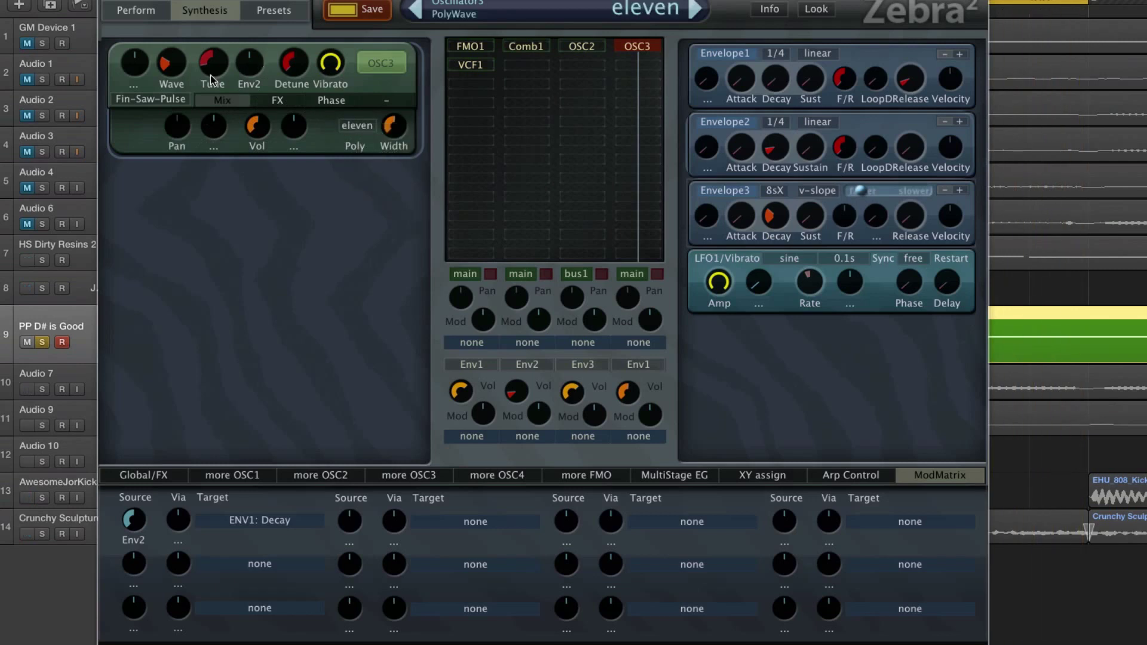
Step: Reset OSC3's detune, tune it to -48, set Envelope1's decay to 31.5, then open the preset browser
{"action": "double_click", "coordinate": [299, 66]}
{"action": "left_click_drag", "start_coordinate": [210, 65], "coordinate": [238, 173]}
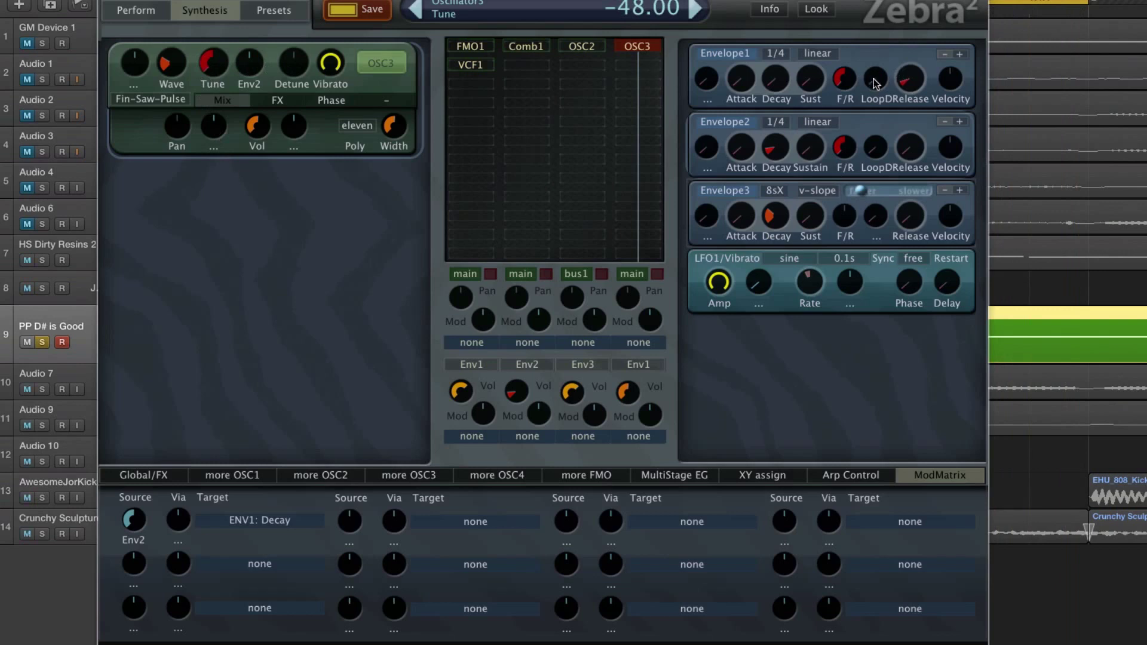
{"action": "left_click_drag", "start_coordinate": [775, 79], "coordinate": [773, 48]}
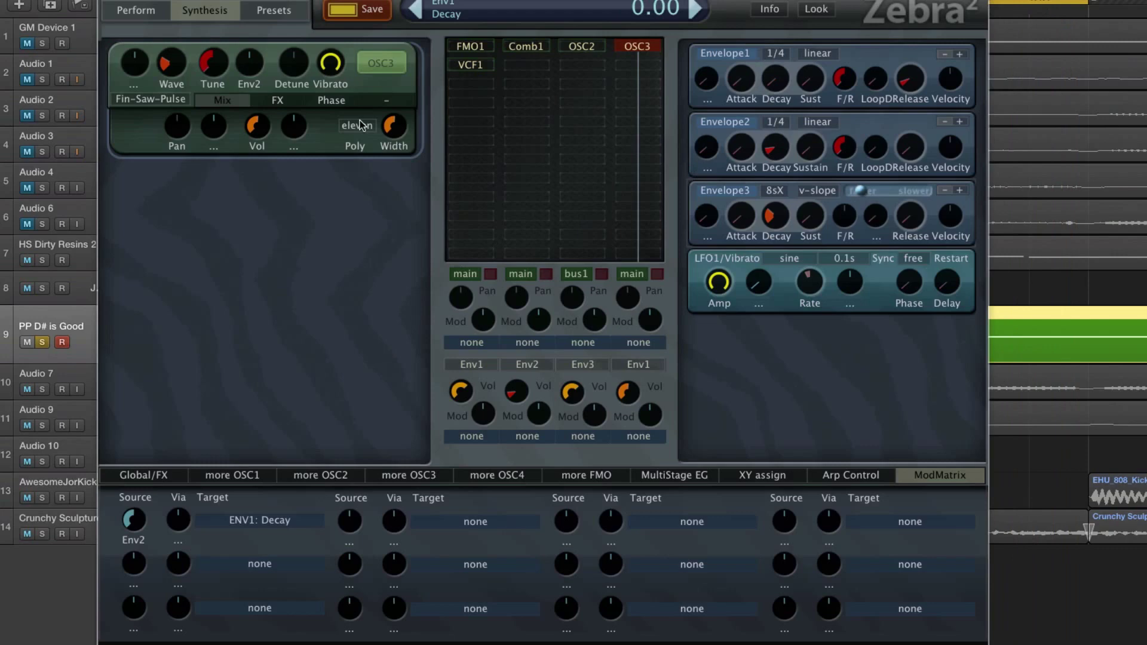
{"action": "left_click", "coordinate": [281, 11]}
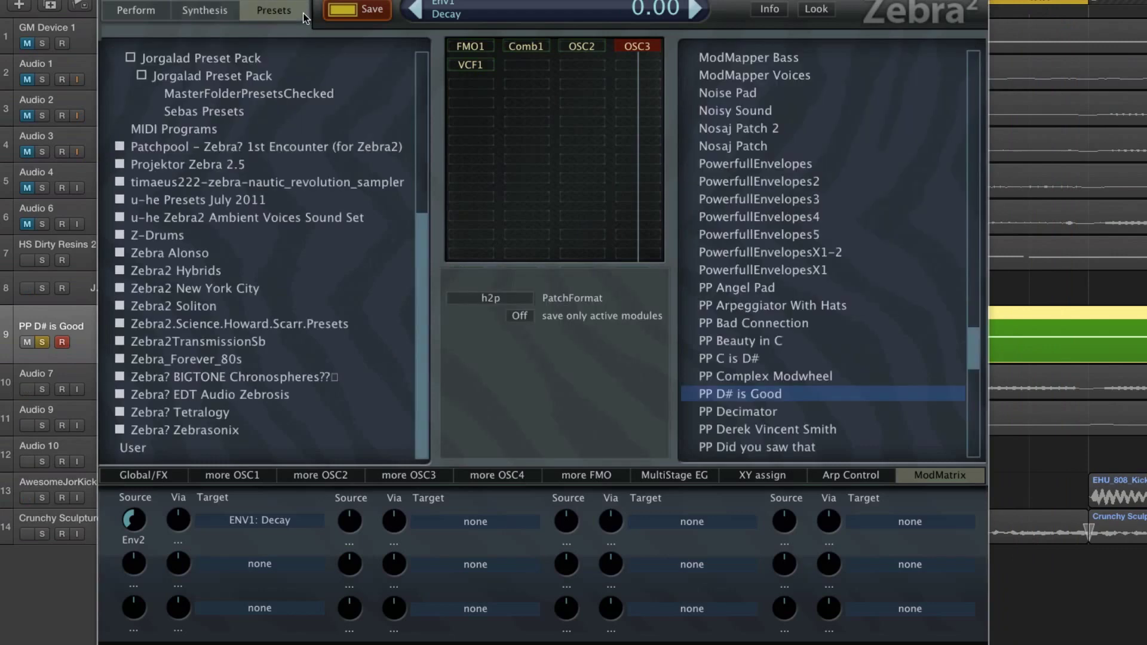
Step: Audition PowerfullEnvelopesX1 and X1-2, load PowerfullEnvelopes5, and return to the Synthesis page
{"action": "left_click", "coordinate": [780, 274]}
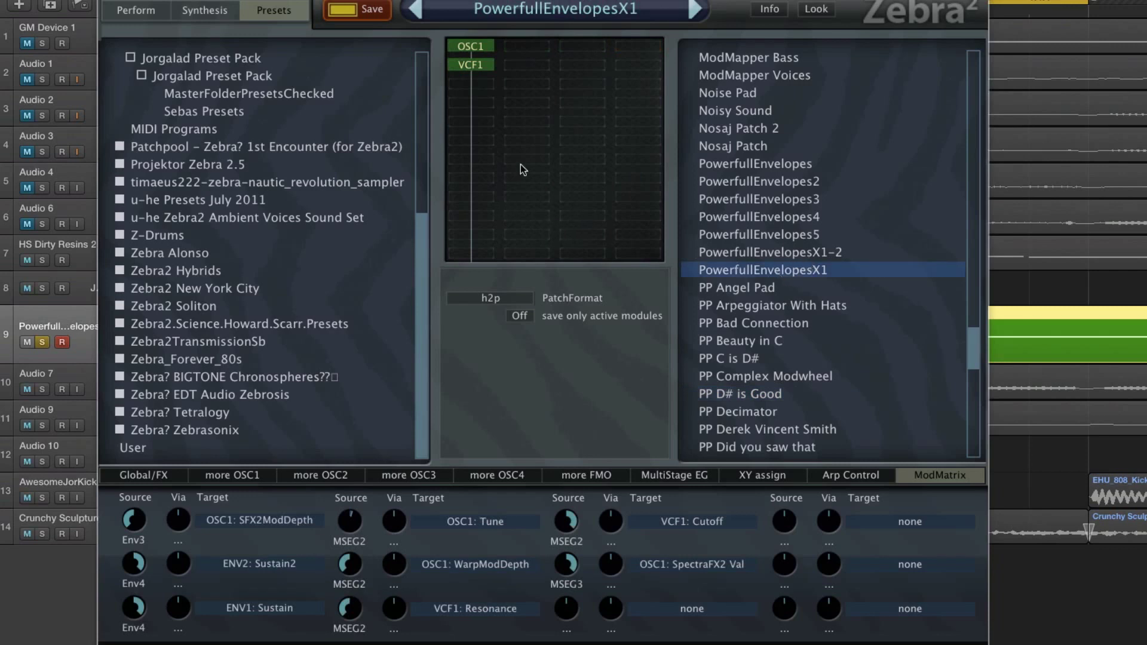
{"action": "left_click", "coordinate": [845, 251]}
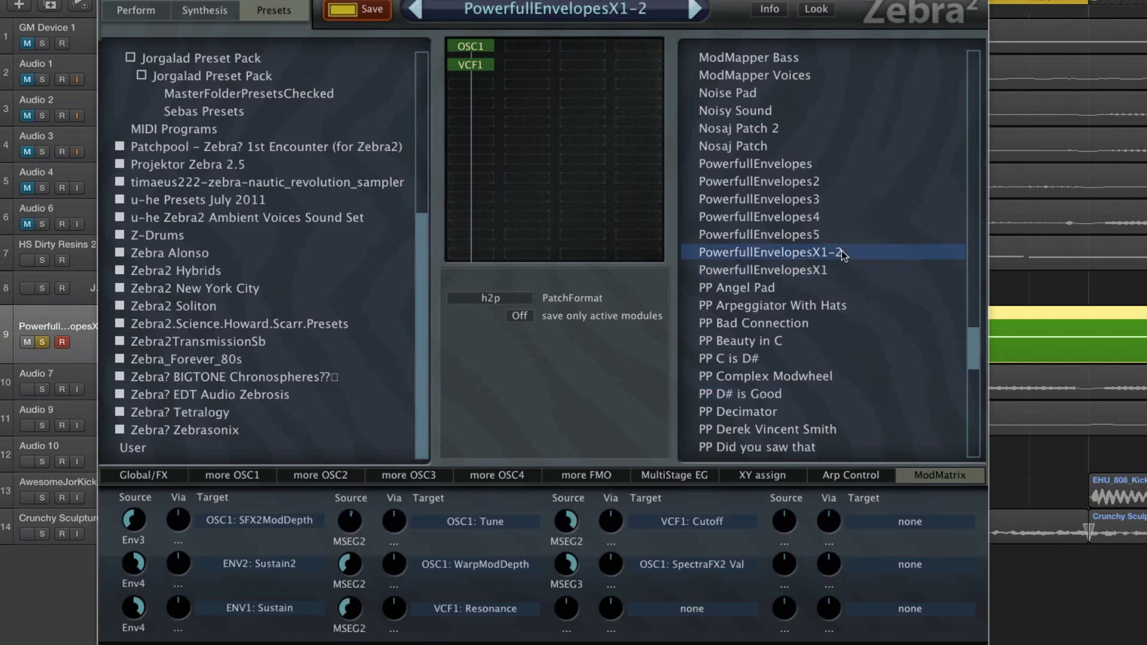
{"action": "left_click", "coordinate": [797, 234]}
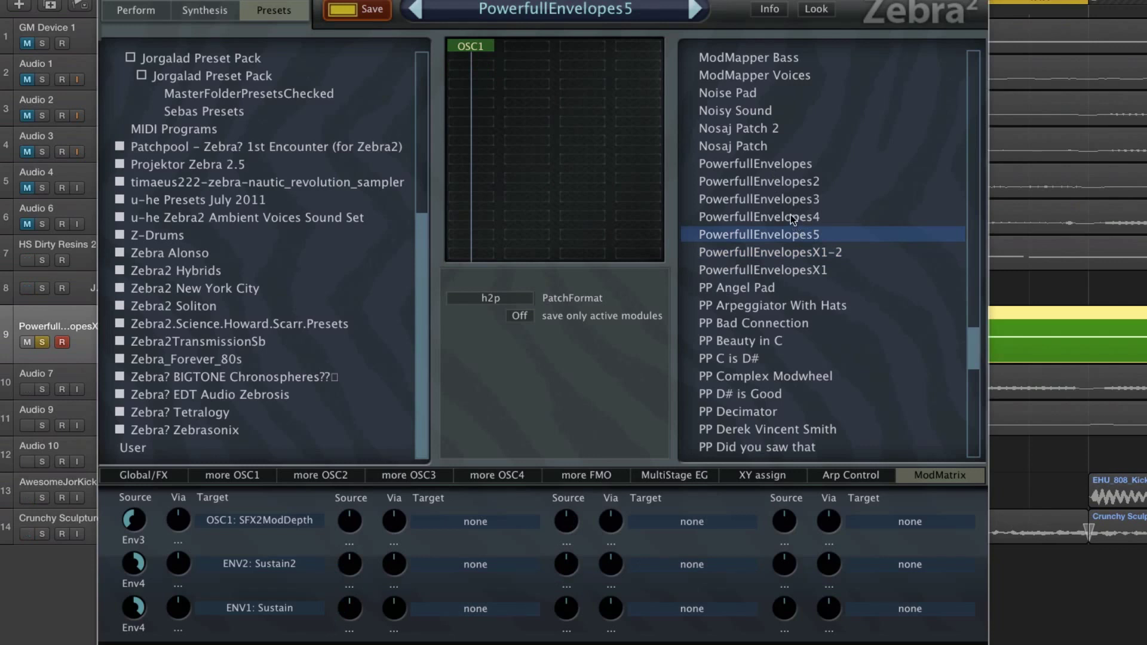
{"action": "left_click", "coordinate": [222, 10]}
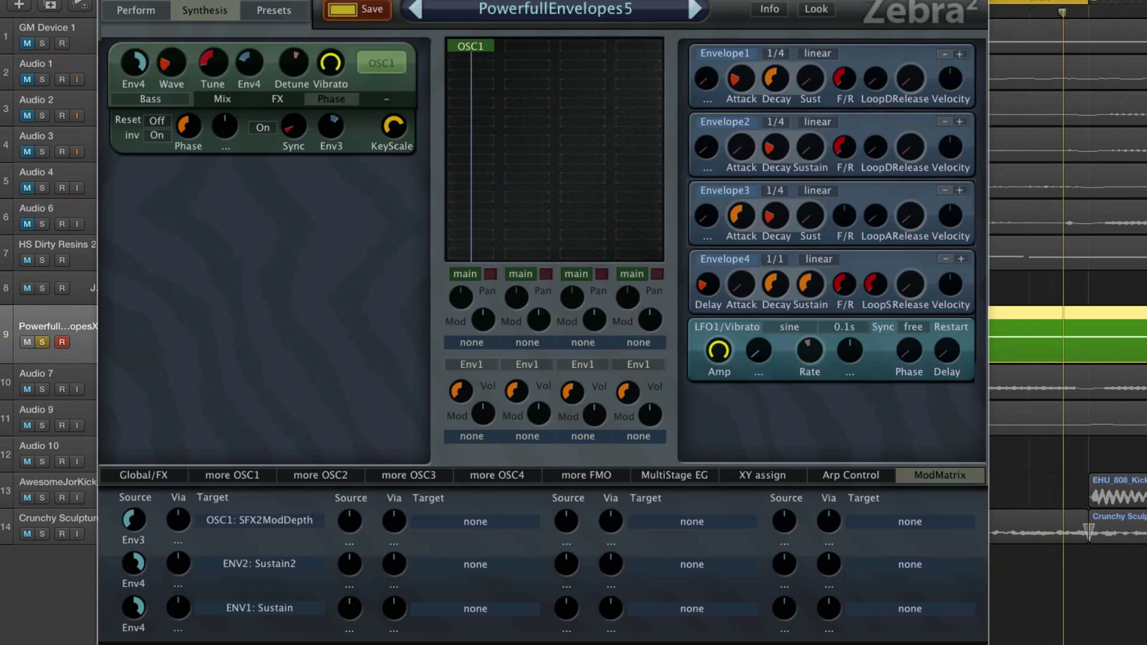
Step: Look through the Perform, Presets and Synthesis pages, then OSC1's Mix, FX and Phase settings
{"action": "left_click", "coordinate": [158, 12]}
{"action": "left_click", "coordinate": [260, 9]}
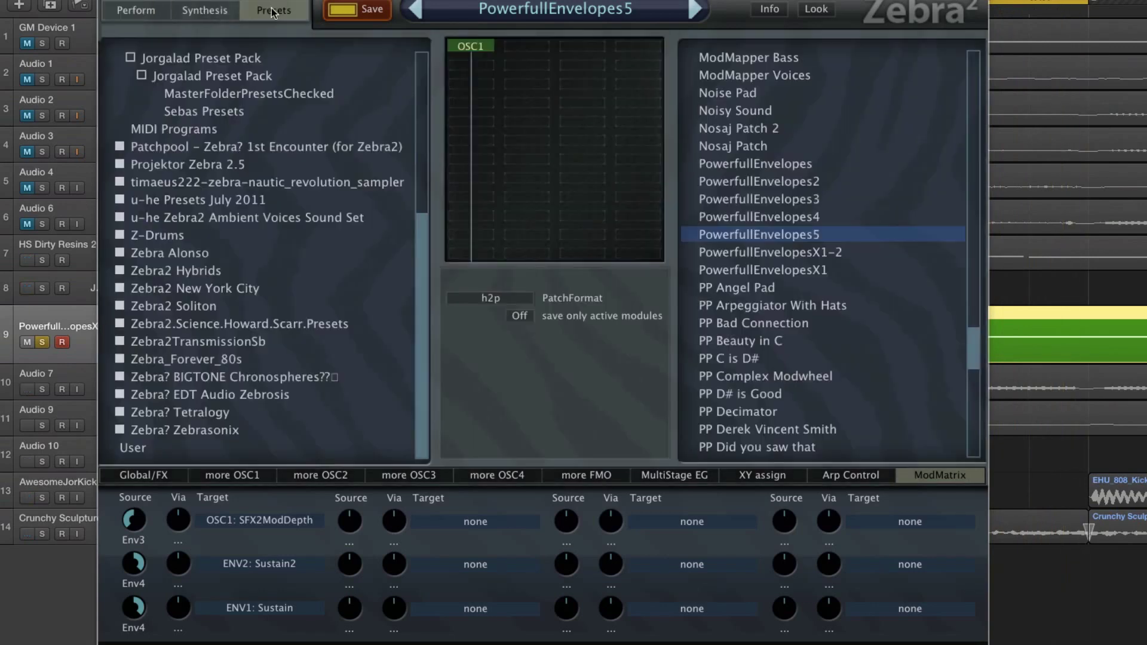
{"action": "left_click", "coordinate": [210, 15]}
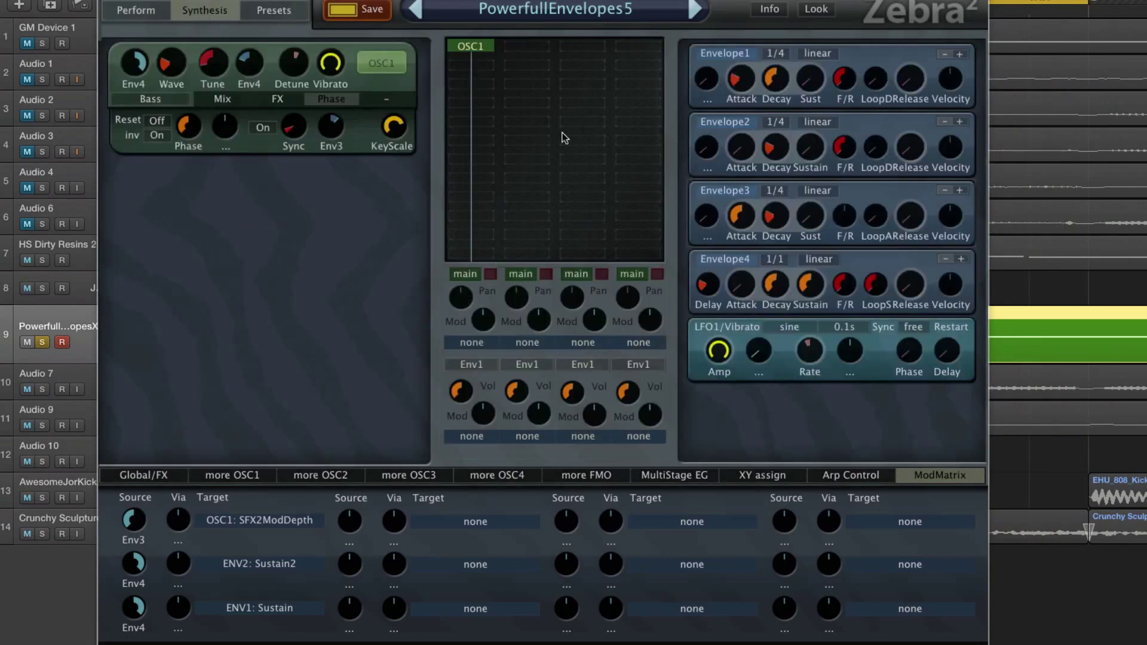
{"action": "left_click", "coordinate": [222, 98]}
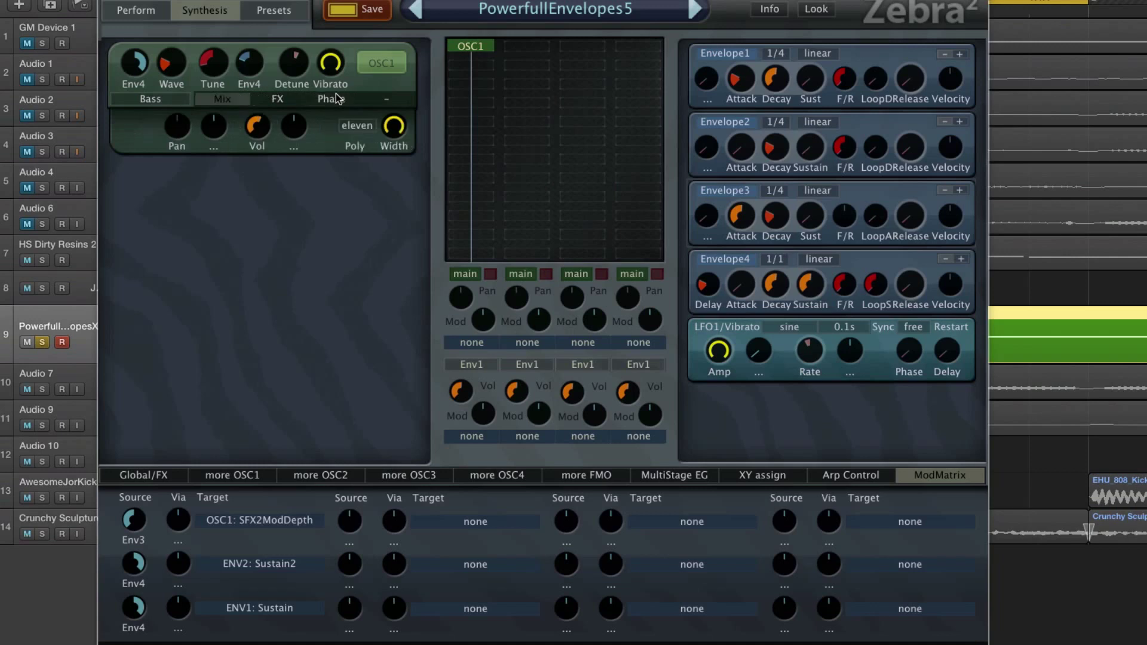
{"action": "left_click", "coordinate": [295, 97]}
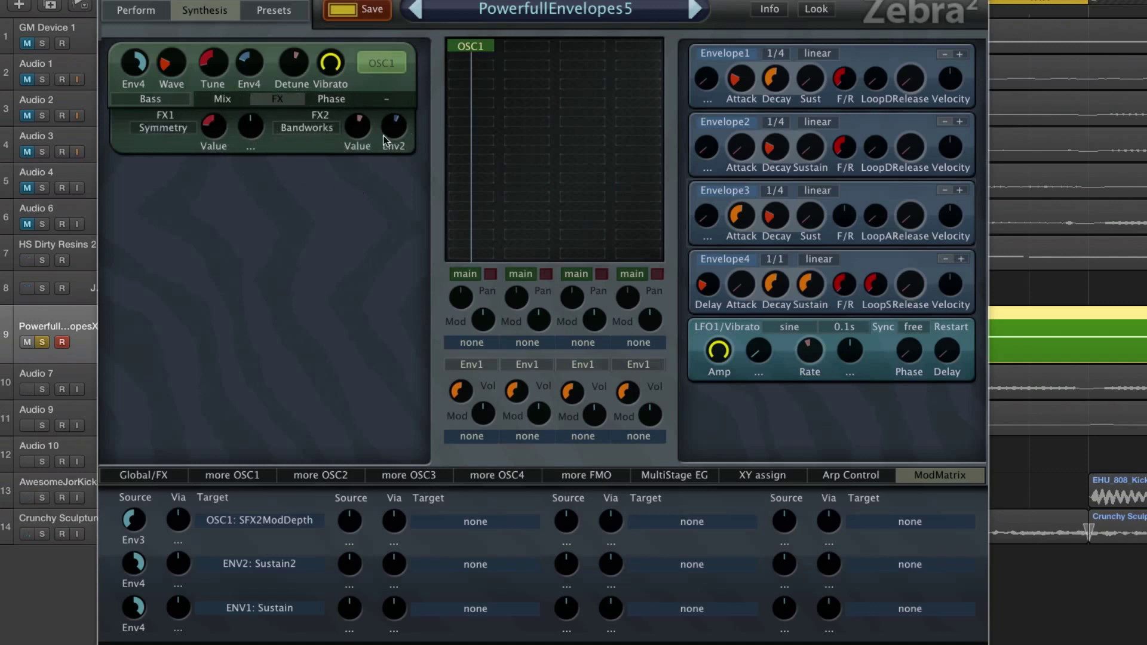
{"action": "left_click", "coordinate": [338, 103]}
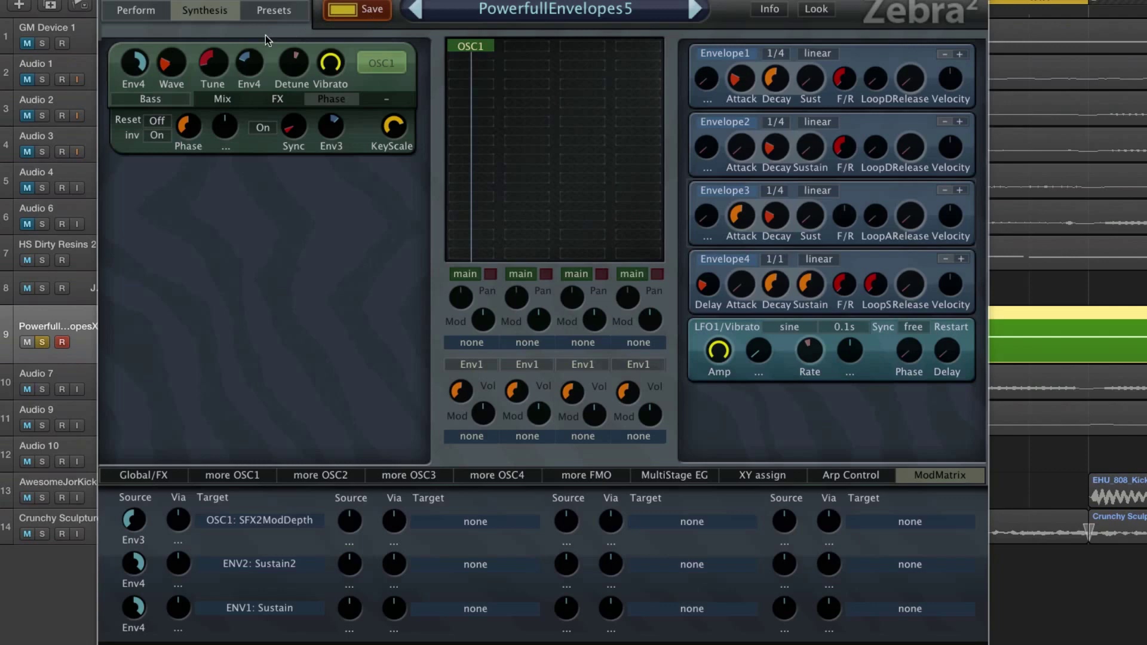
Step: In the preset browser, audition PowerfullEnvelopes4 and PowerfullEnvelopes
{"action": "left_click", "coordinate": [281, 16]}
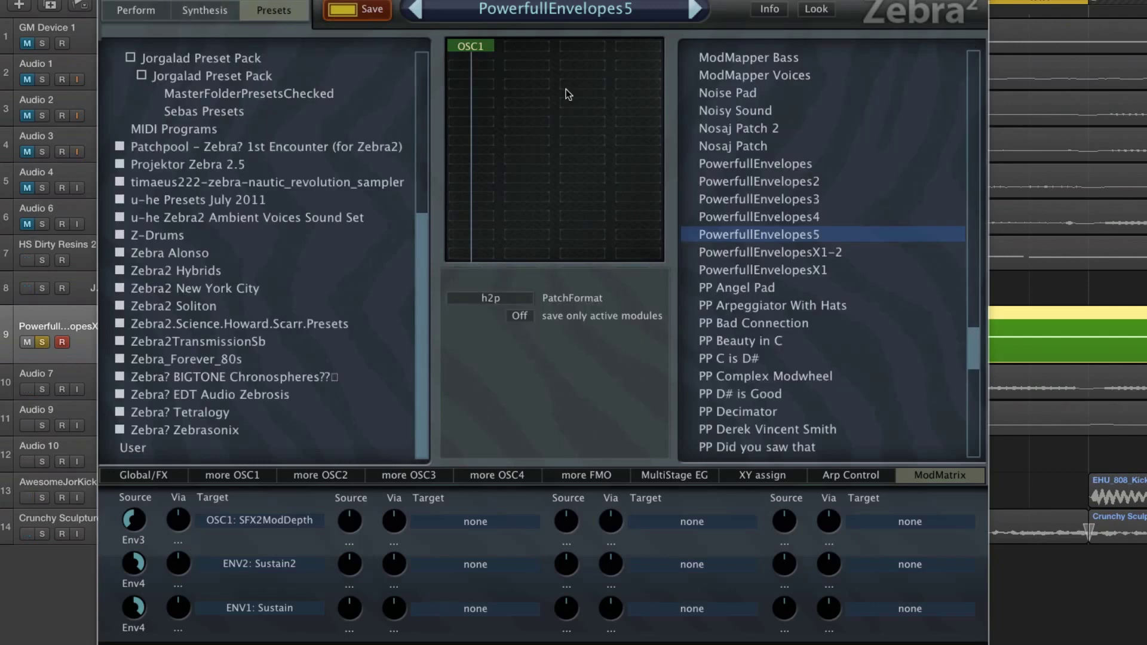
{"action": "left_click", "coordinate": [826, 217]}
{"action": "left_click", "coordinate": [800, 164]}
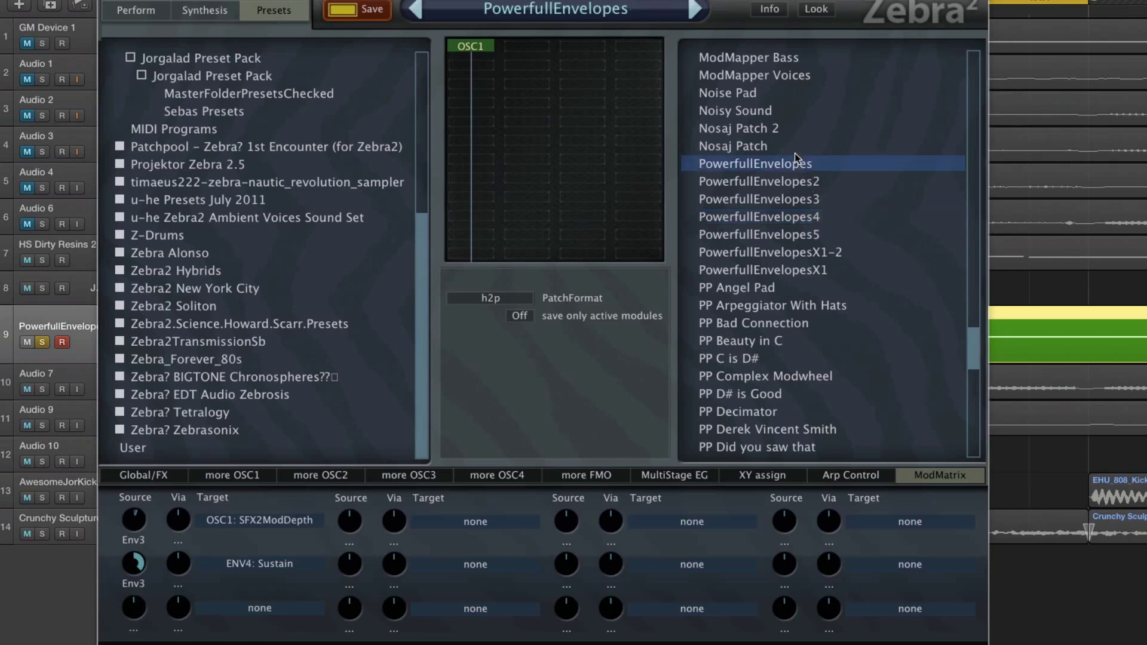
{"action": "scroll", "coordinate": [830, 202], "scroll_direction": "up", "scroll_amount": 6}
{"action": "scroll", "coordinate": [830, 202], "scroll_direction": "up", "scroll_amount": 5}
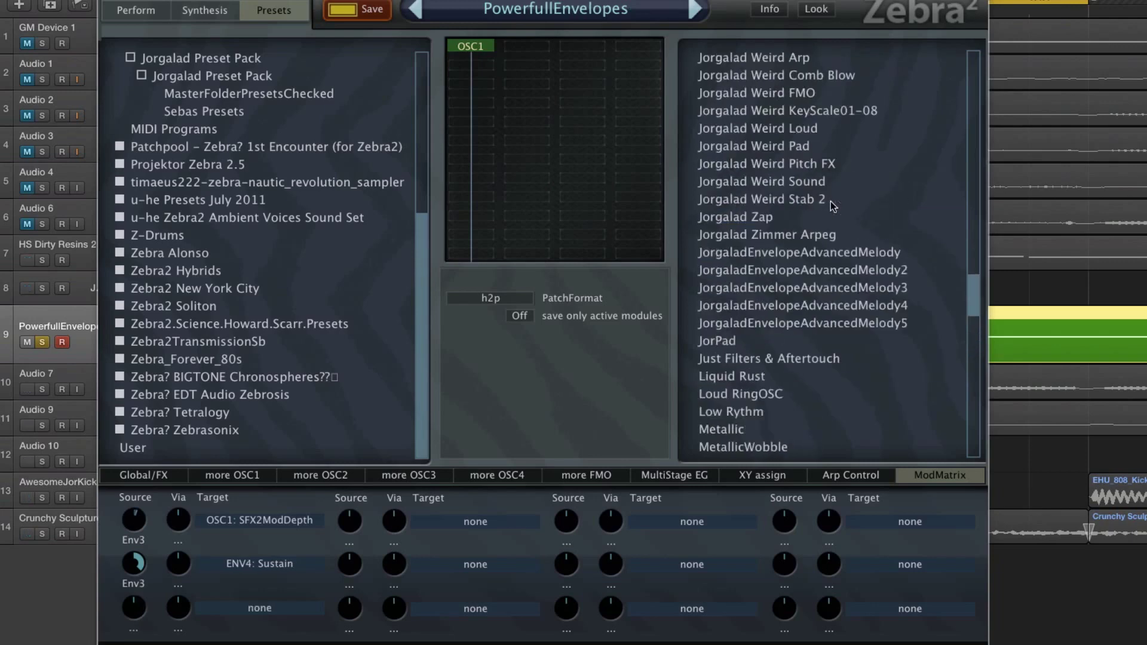
Step: Audition JorgaladEnvelopeAdvancedMelody 1 through 4, raise playback volume, and reload Melody3
{"action": "left_click", "coordinate": [859, 254]}
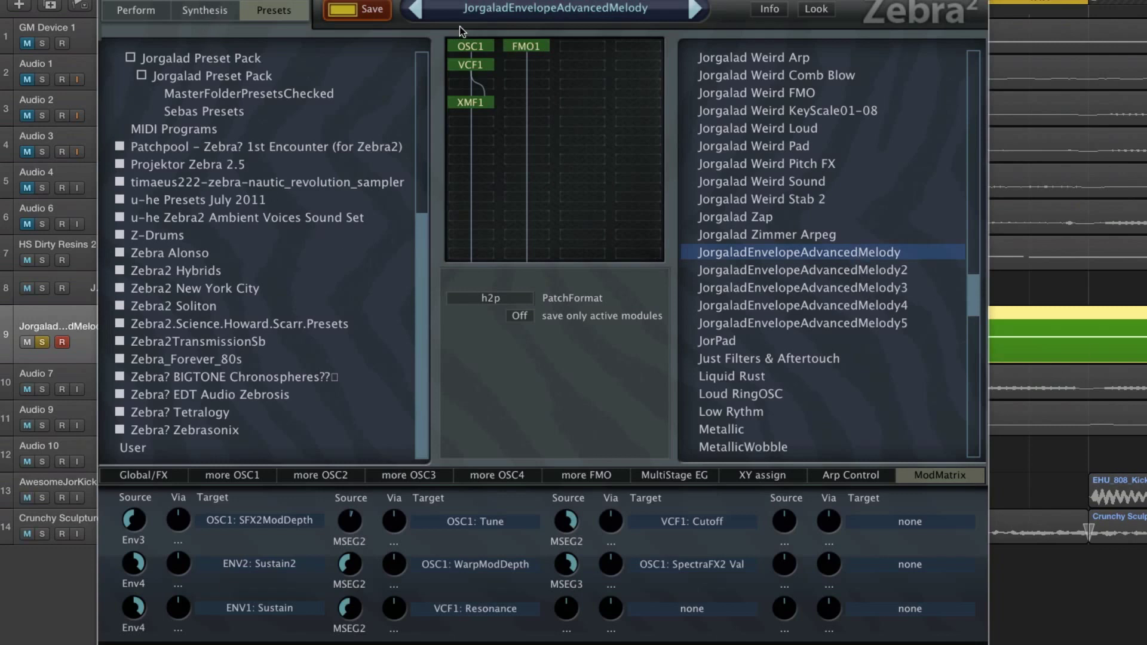
{"action": "left_click", "coordinate": [872, 273]}
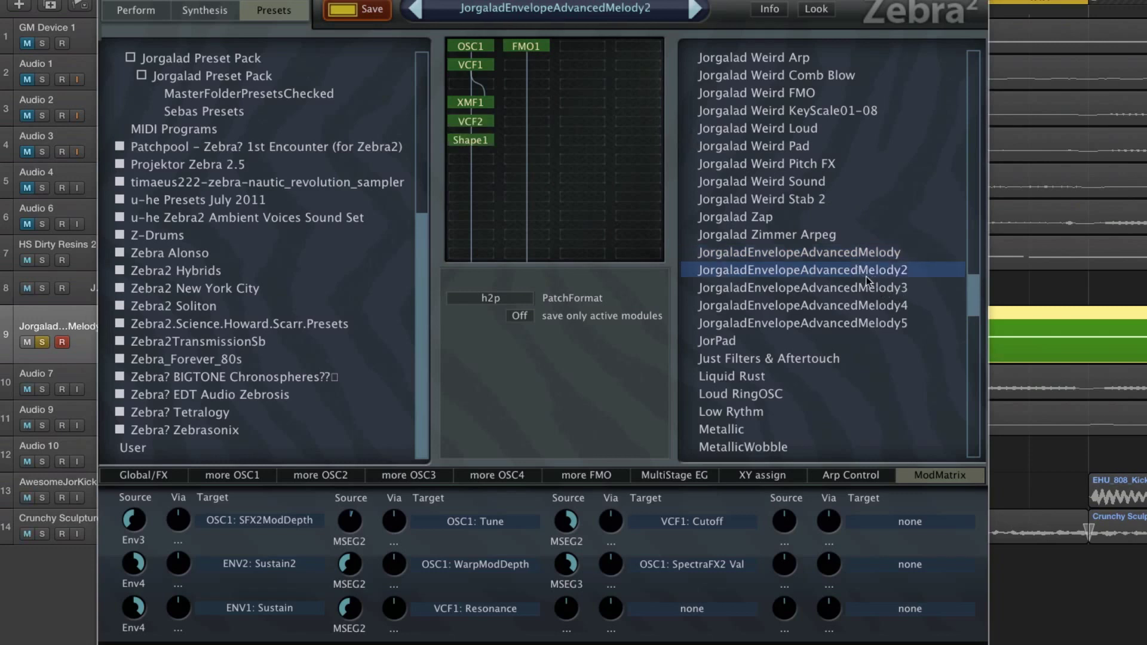
{"action": "left_click", "coordinate": [834, 287]}
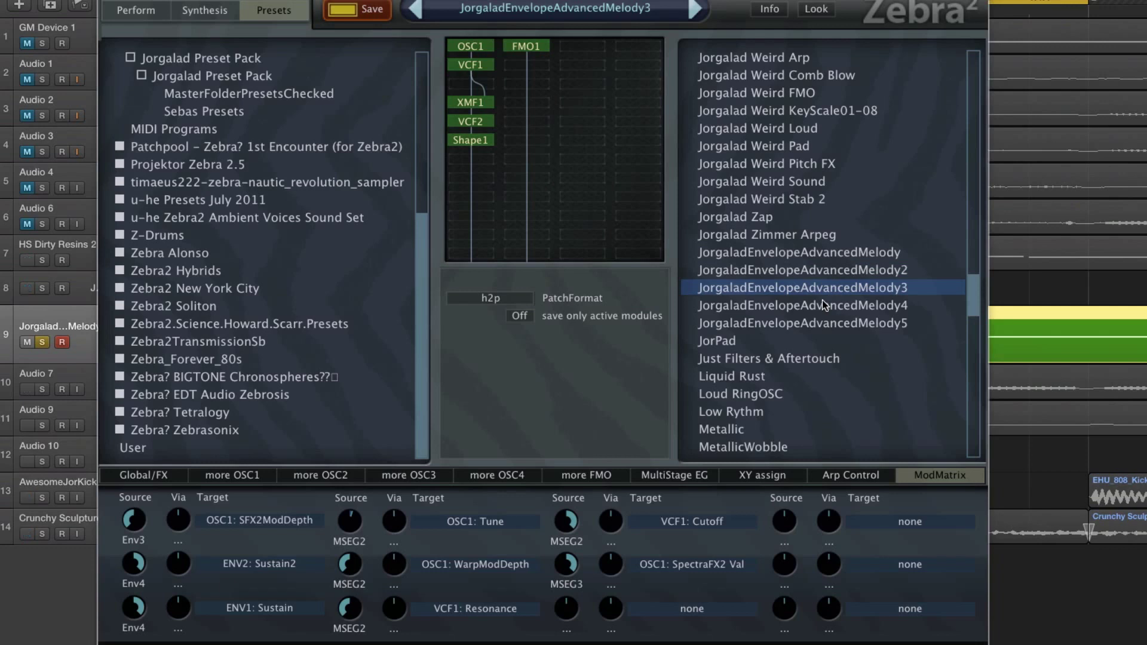
{"action": "left_click", "coordinate": [822, 300]}
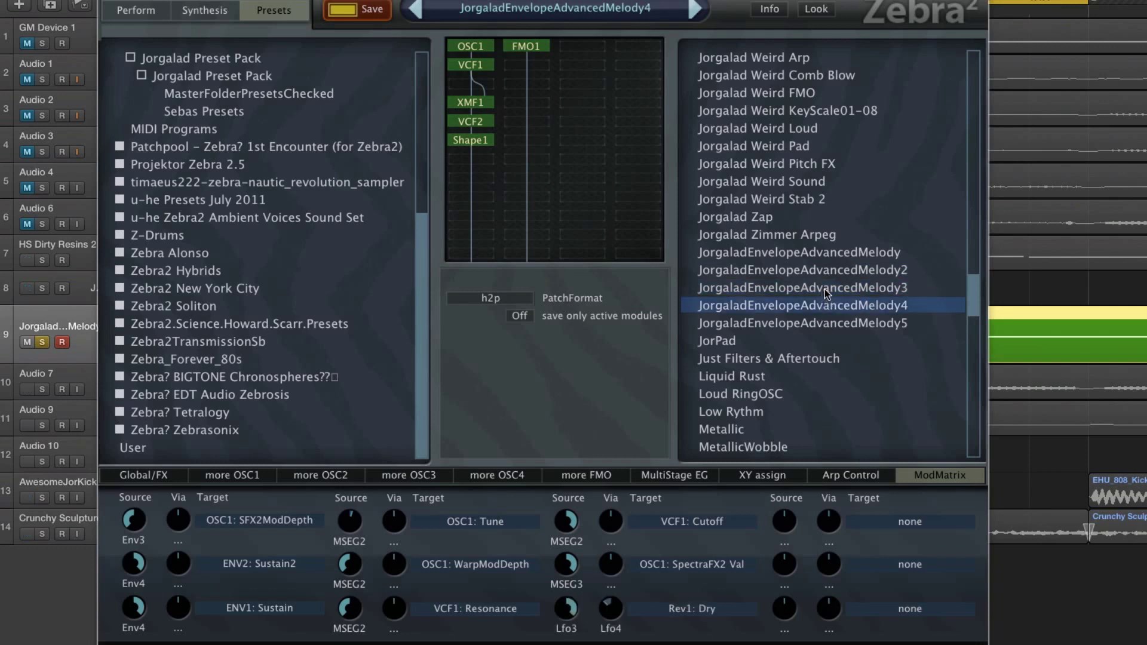
{"action": "key", "text": "XF86AudioRaiseVolume"}
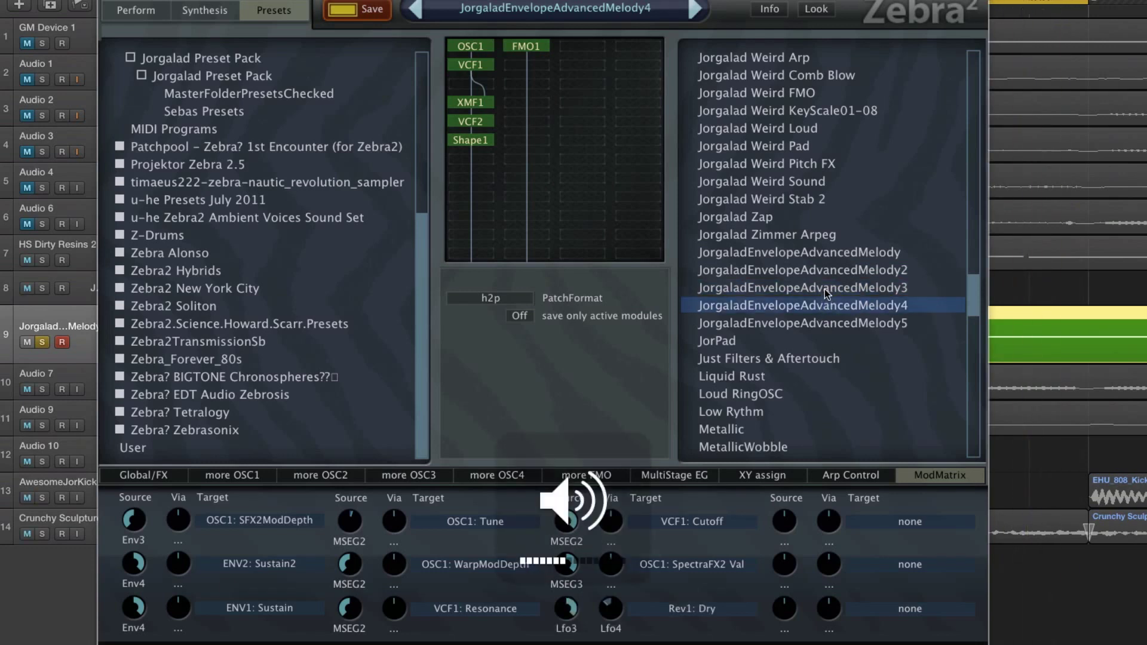
{"action": "left_click", "coordinate": [825, 289]}
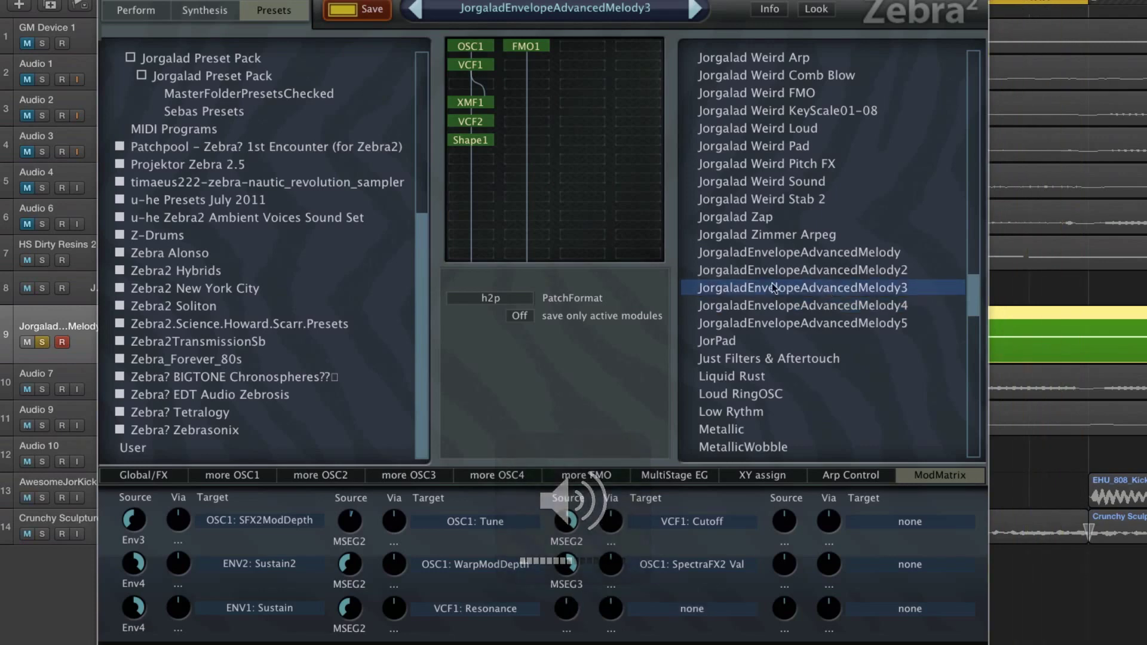
Step: On the Synthesis page, select the FMO1 module and view OSC1's FX and Mix settings
{"action": "left_click", "coordinate": [203, 10]}
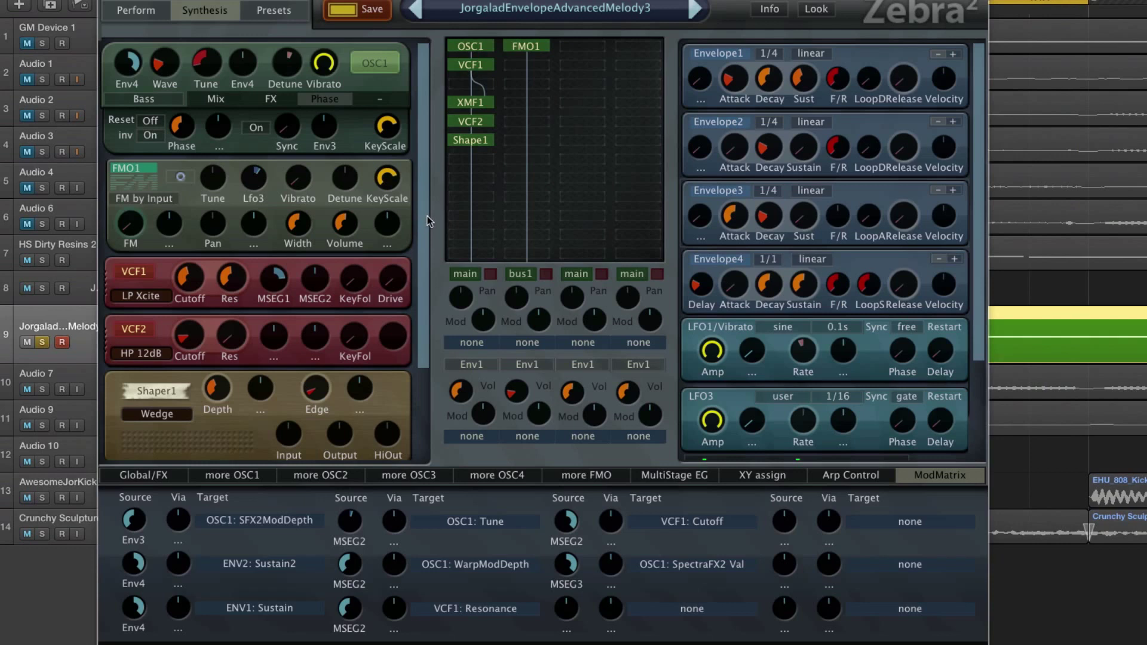
{"action": "left_click", "coordinate": [529, 53]}
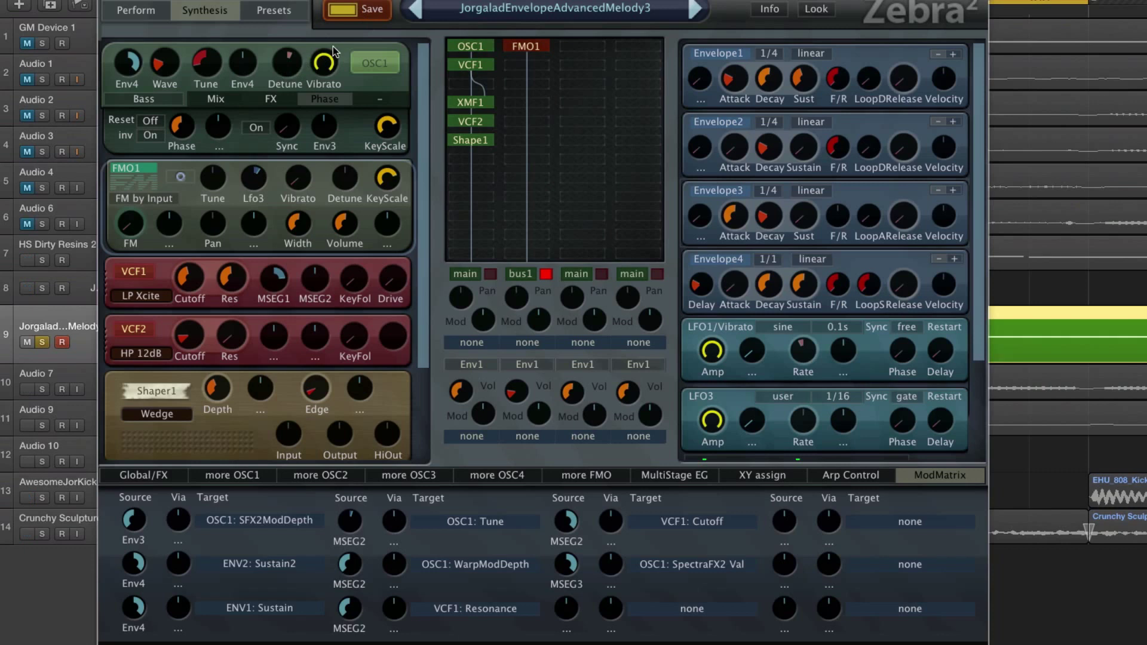
{"action": "left_click", "coordinate": [270, 98]}
{"action": "left_click", "coordinate": [216, 102]}
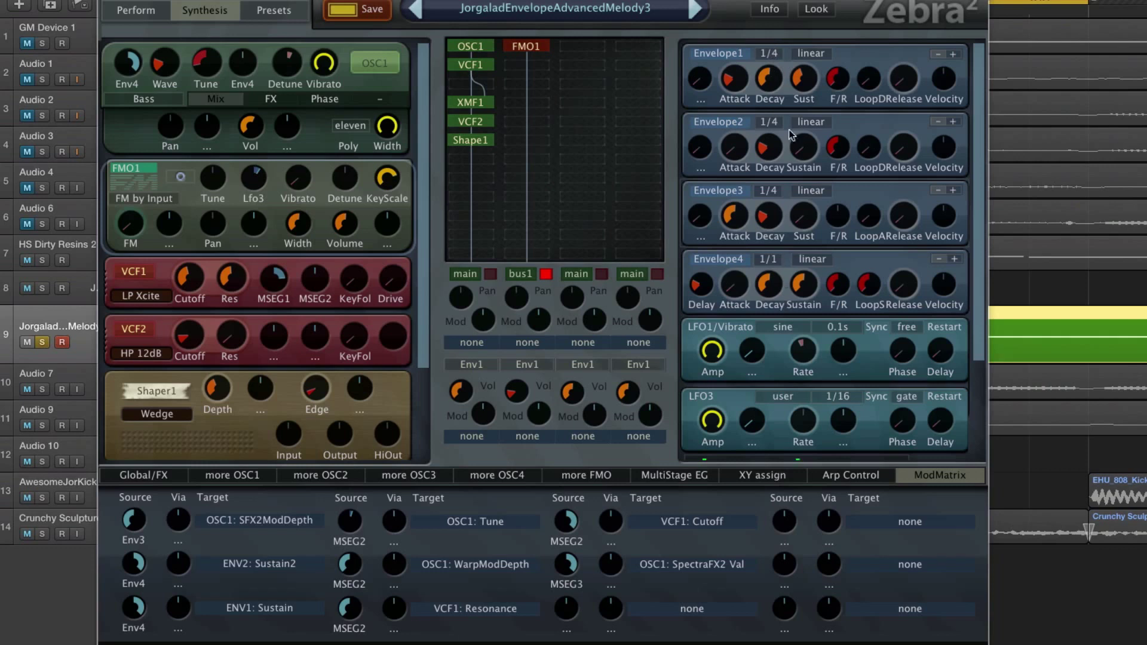
{"action": "left_click", "coordinate": [769, 55]}
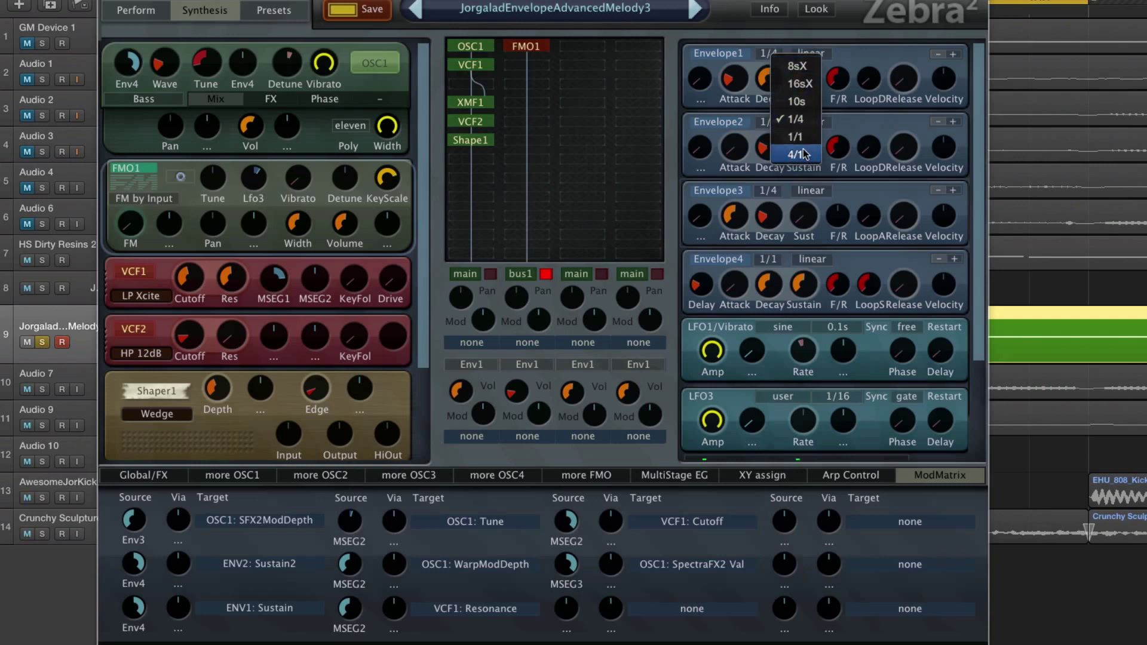
{"action": "left_click", "coordinate": [717, 10]}
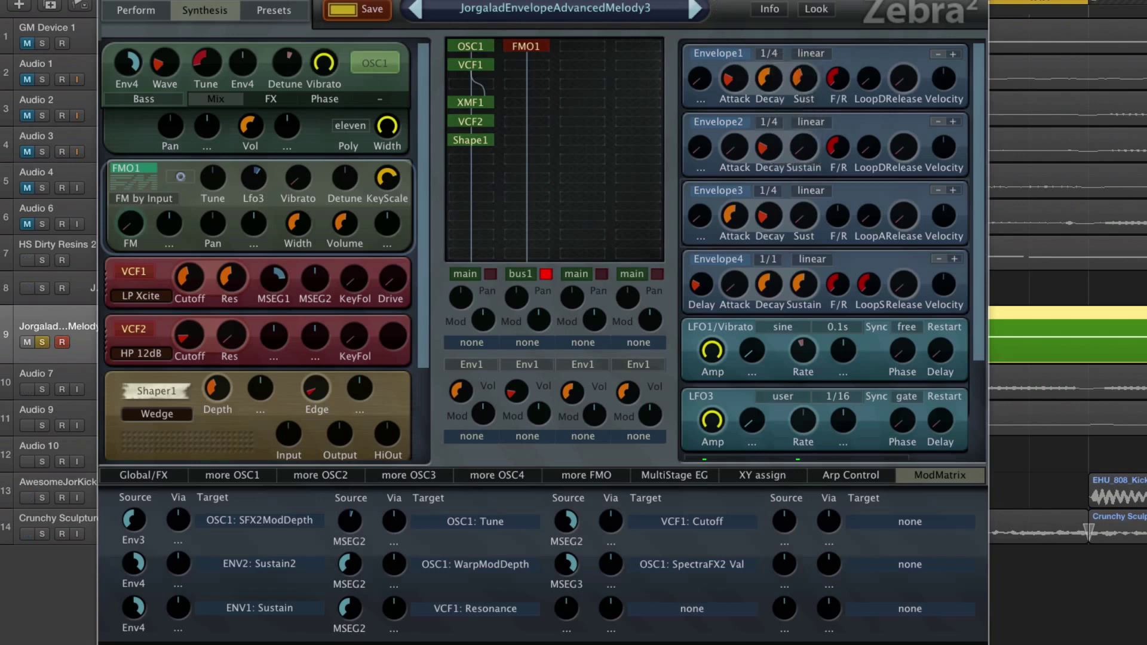
{"action": "left_click", "coordinate": [827, 53]}
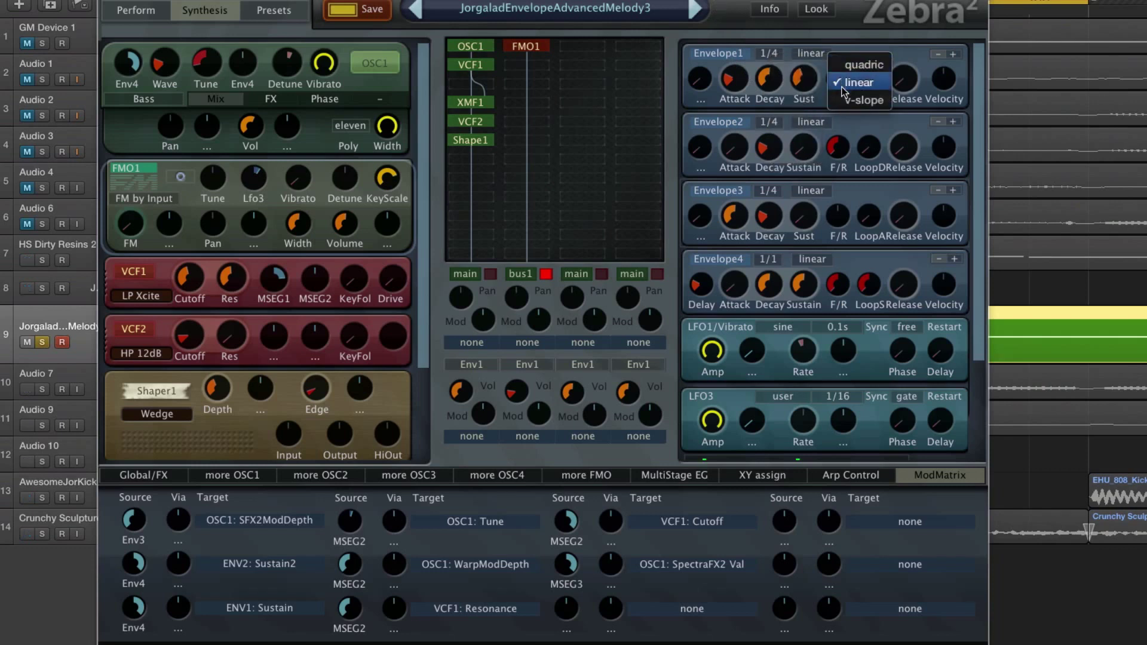
{"action": "left_click", "coordinate": [849, 99]}
{"action": "mouse_move", "coordinate": [846, 53]}
{"action": "left_mouse_down"}
{"action": "mouse_move", "coordinate": [888, 52]}
{"action": "mouse_move", "coordinate": [854, 54]}
{"action": "left_mouse_up"}
{"action": "left_click", "coordinate": [818, 55]}
{"action": "left_click", "coordinate": [843, 82]}
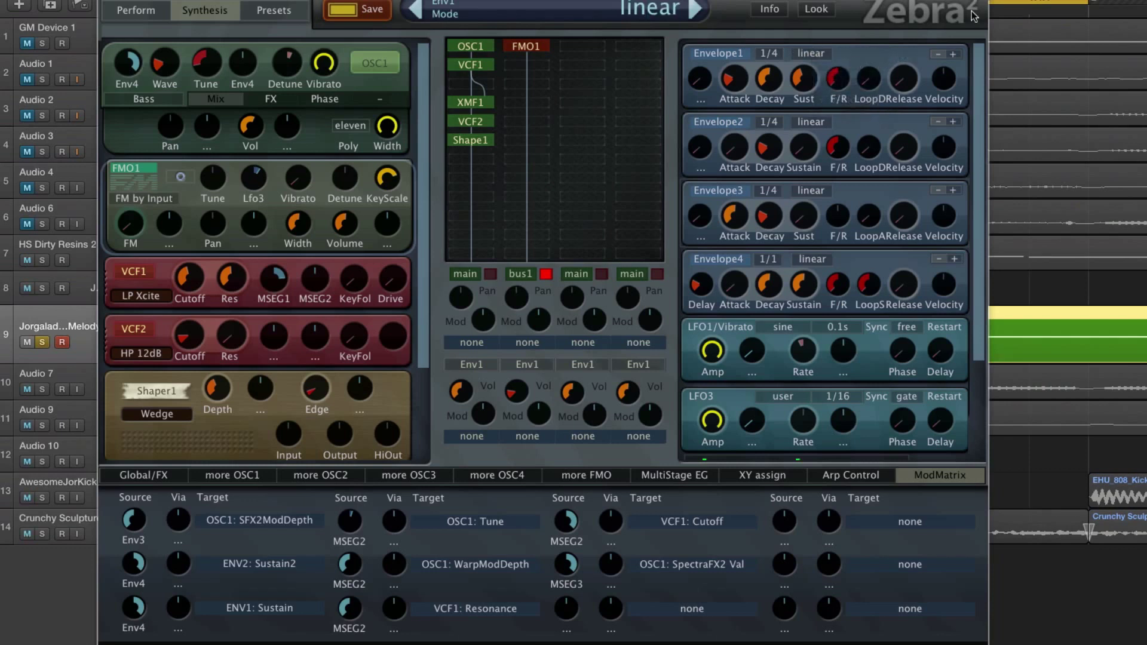